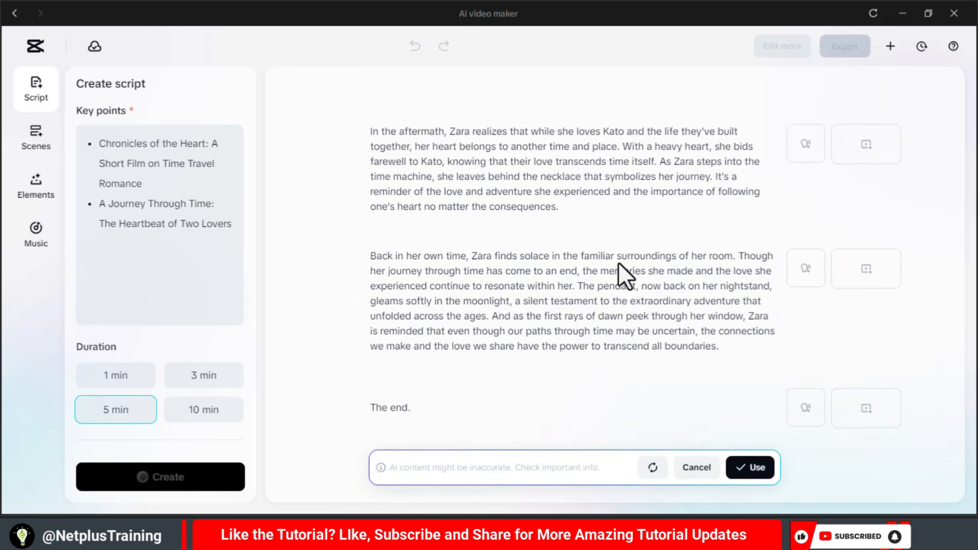
# - Use the generated script and apply the English voice Andrew as the voiceover for all scenes
pyautogui.click(750, 467)
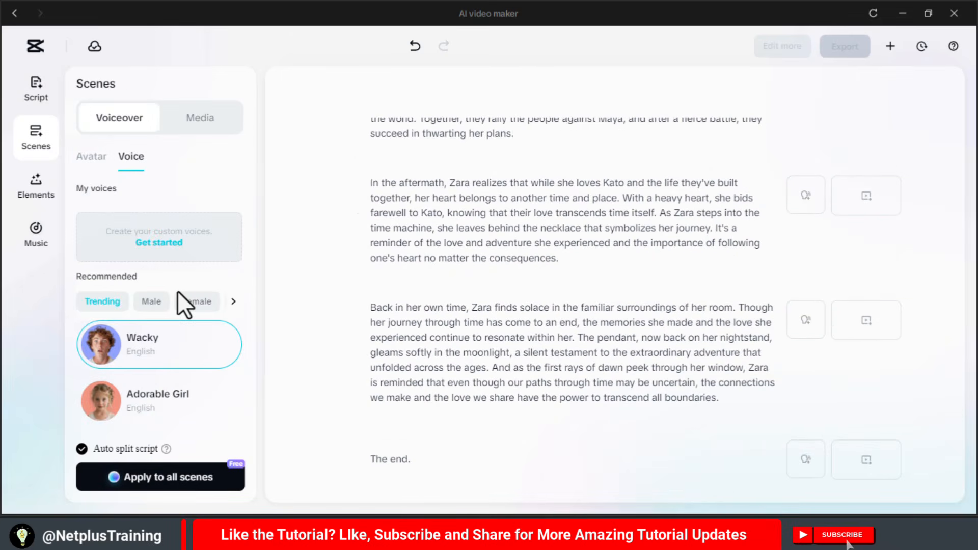
pyautogui.click(233, 301)
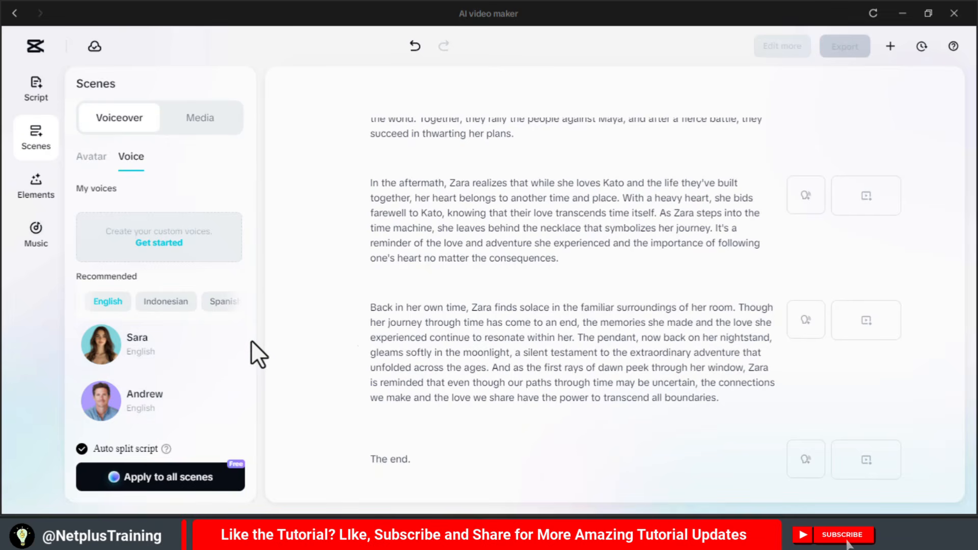
pyautogui.scroll(-1, 252, 340)
pyautogui.click(134, 365)
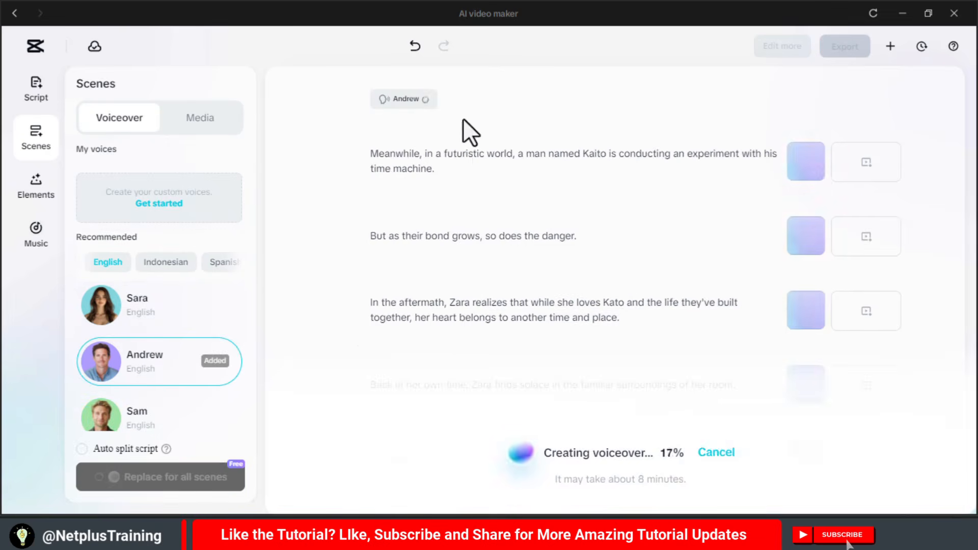
# - Generate AI media for all scenes in the Realistic Film style with a 16:9 aspect ratio
pyautogui.click(197, 125)
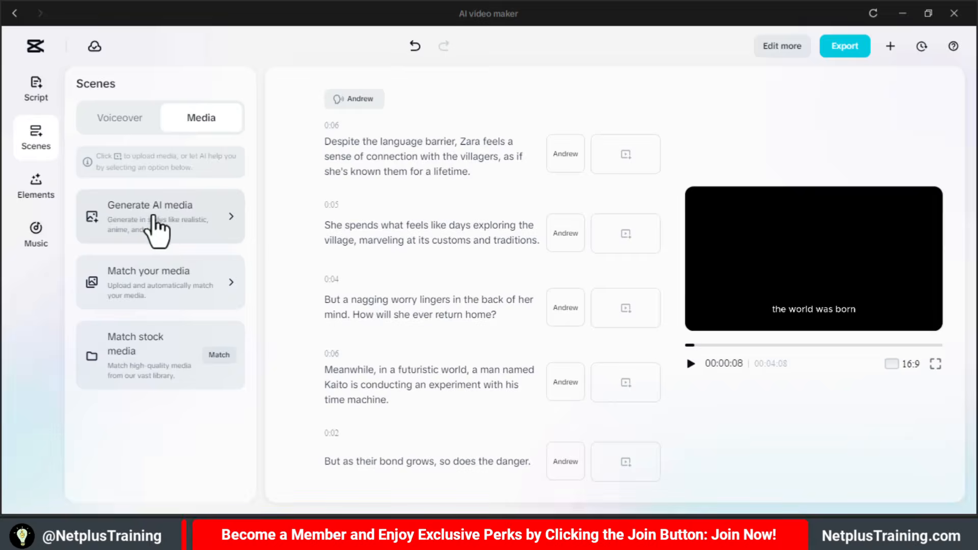
pyautogui.click(152, 228)
pyautogui.click(176, 476)
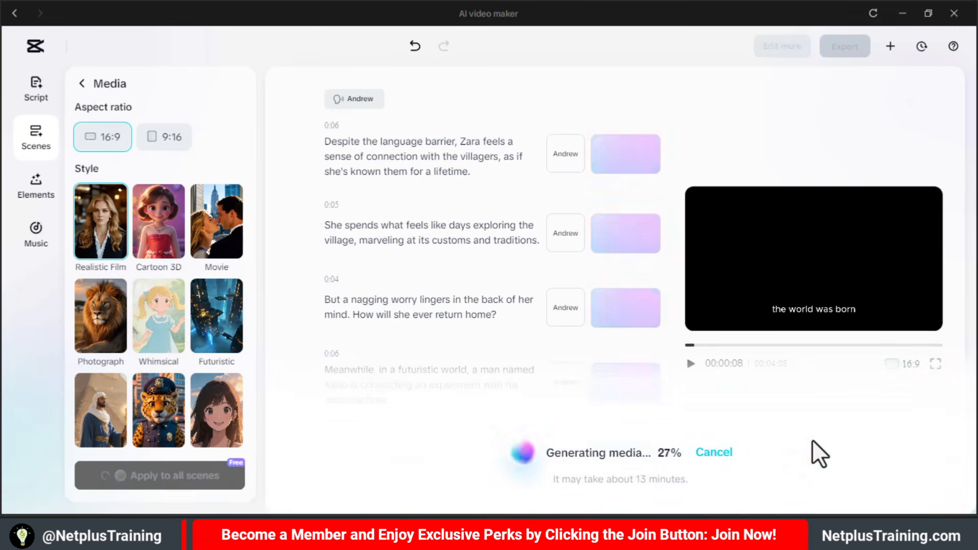
# - Apply the caption template previewed with the slanted white word "BROWN" to the video
pyautogui.click(35, 189)
pyautogui.click(162, 347)
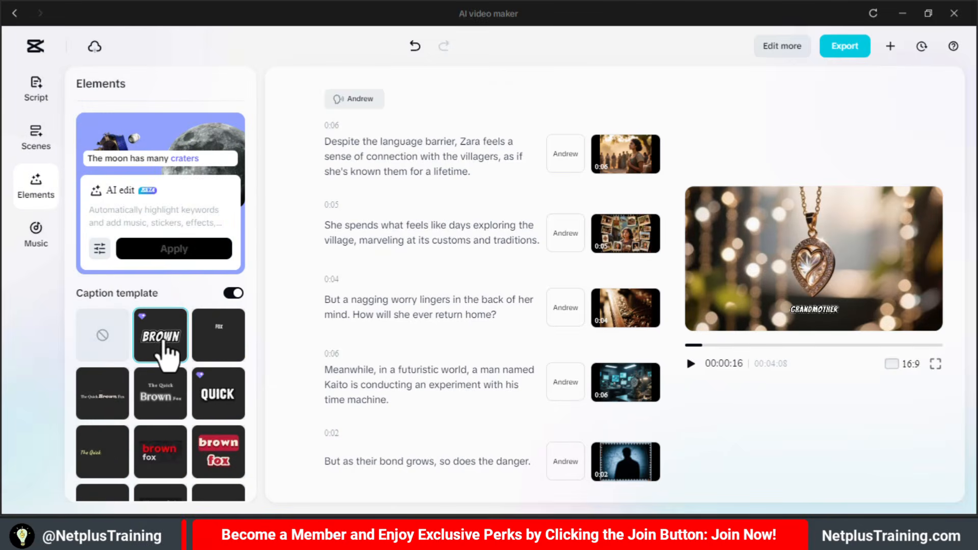
# - Add the background music track "Soft, slow, cinematic..." by Art Music Style and play the video preview
pyautogui.click(36, 236)
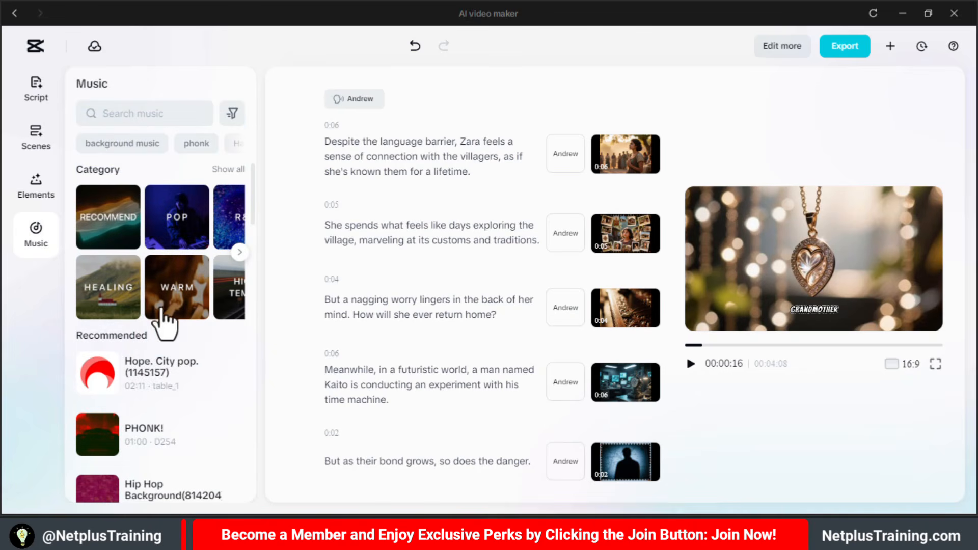
pyautogui.click(232, 171)
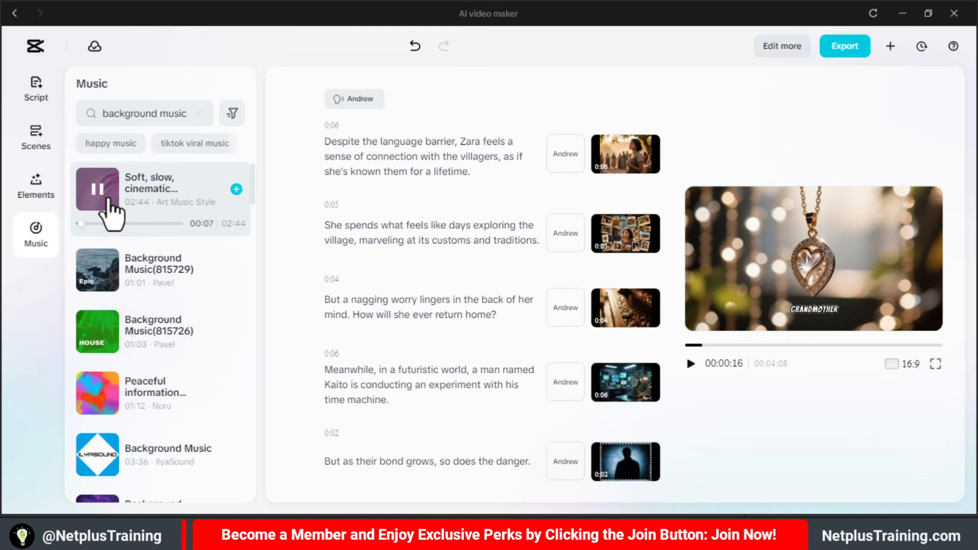
pyautogui.click(236, 189)
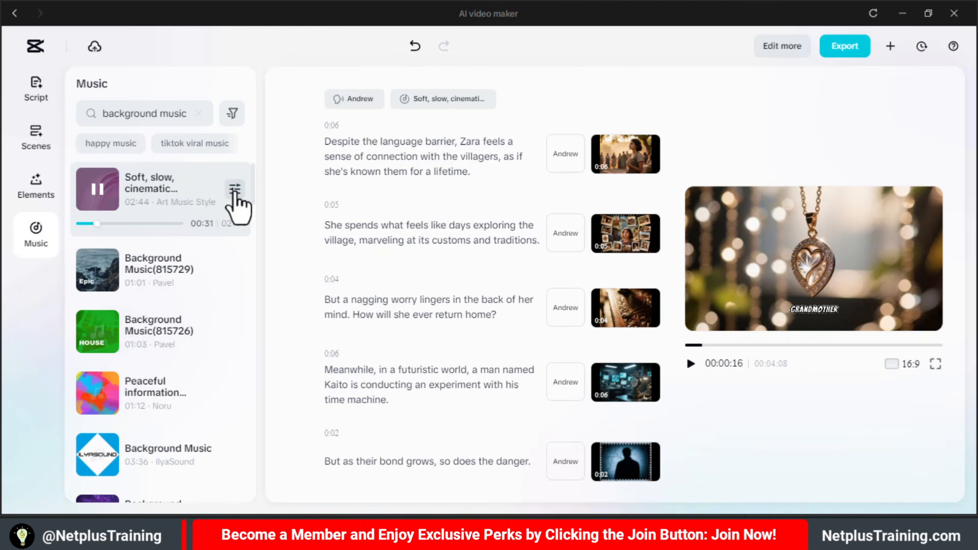
pyautogui.click(691, 363)
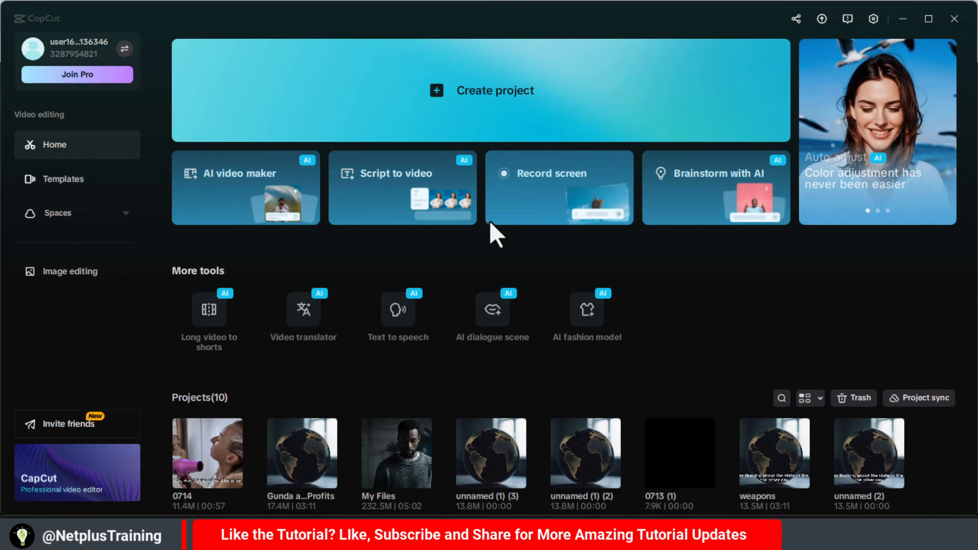
# - Open the AI video maker and brainstorm topics from the idea "Romantic short film about two time travellers"
pyautogui.click(234, 187)
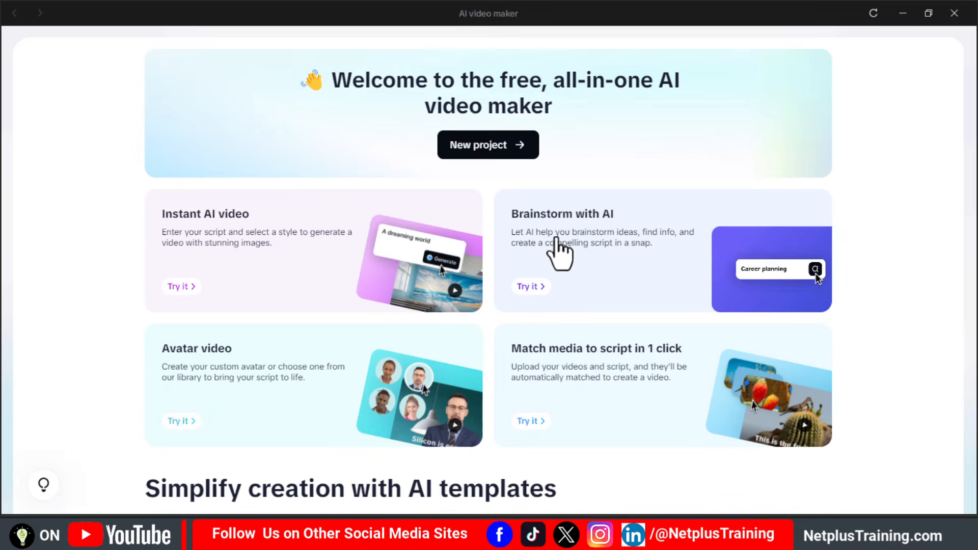
pyautogui.click(604, 291)
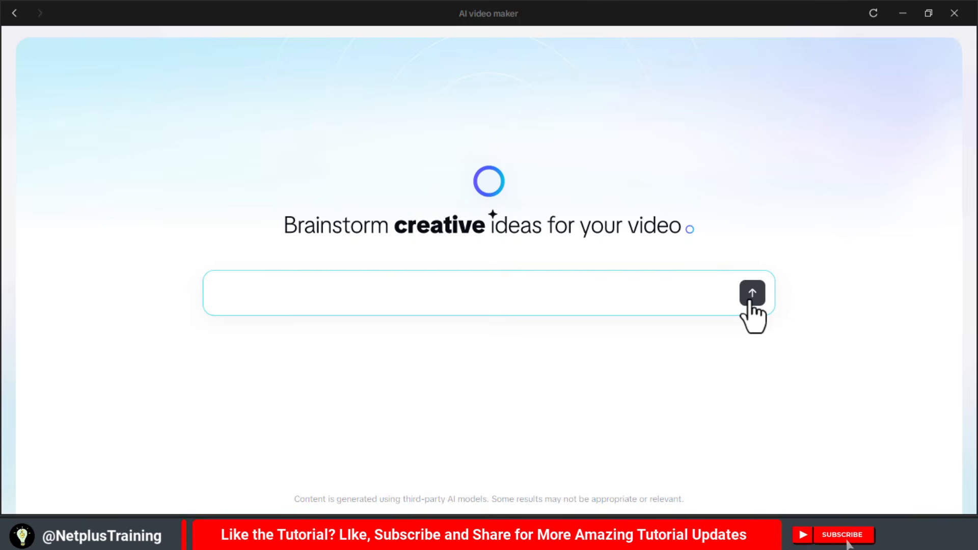
pyautogui.write('Rom')
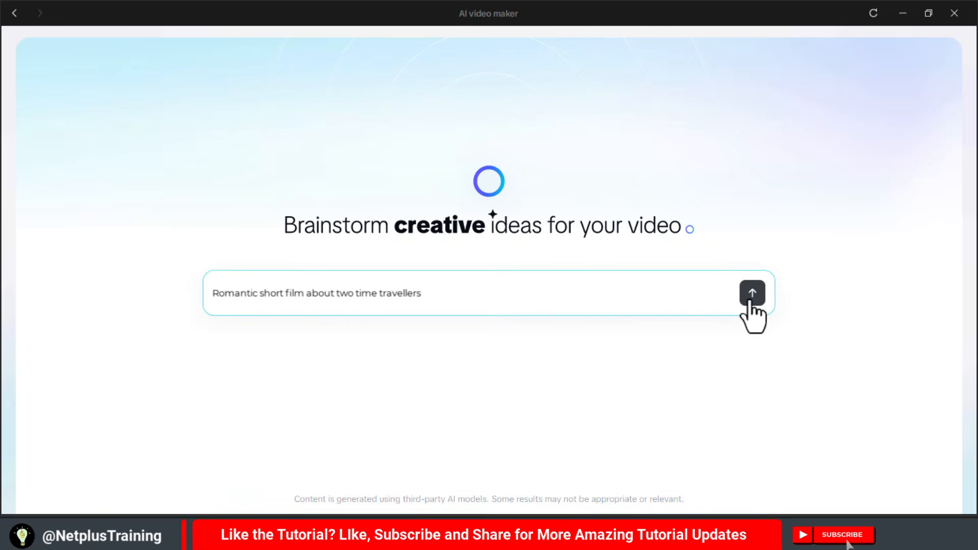
pyautogui.click(751, 301)
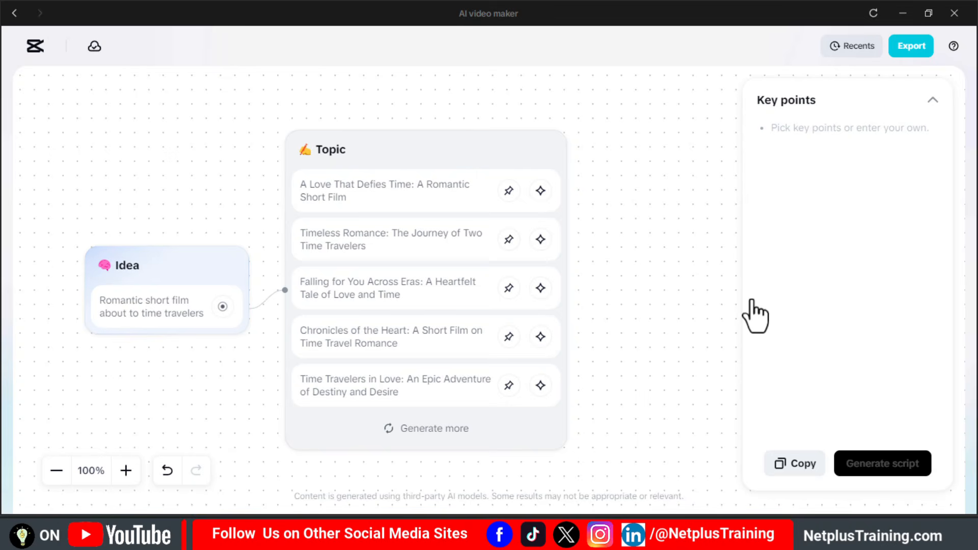
# - Generate more topics and pick "Chronicles of the Heart: A Short Film on Time Travel Romance" and "A Journey Through Time: The Heartbeat of Two Lovers"
pyautogui.click(415, 436)
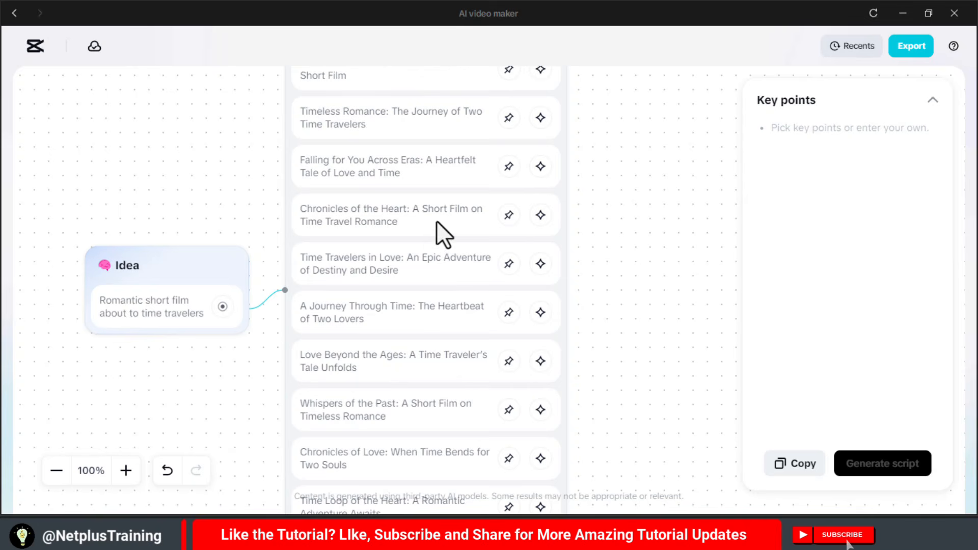
pyautogui.click(509, 215)
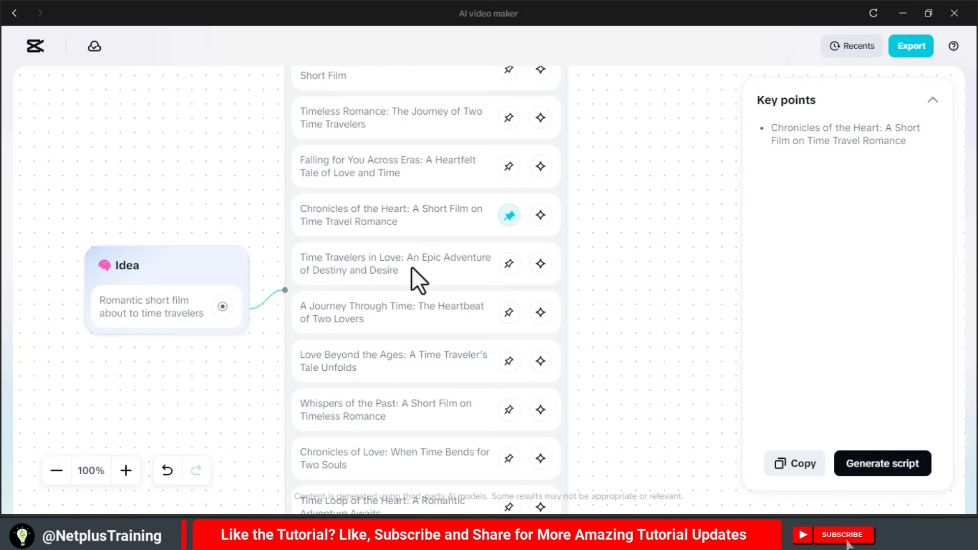
pyautogui.click(510, 313)
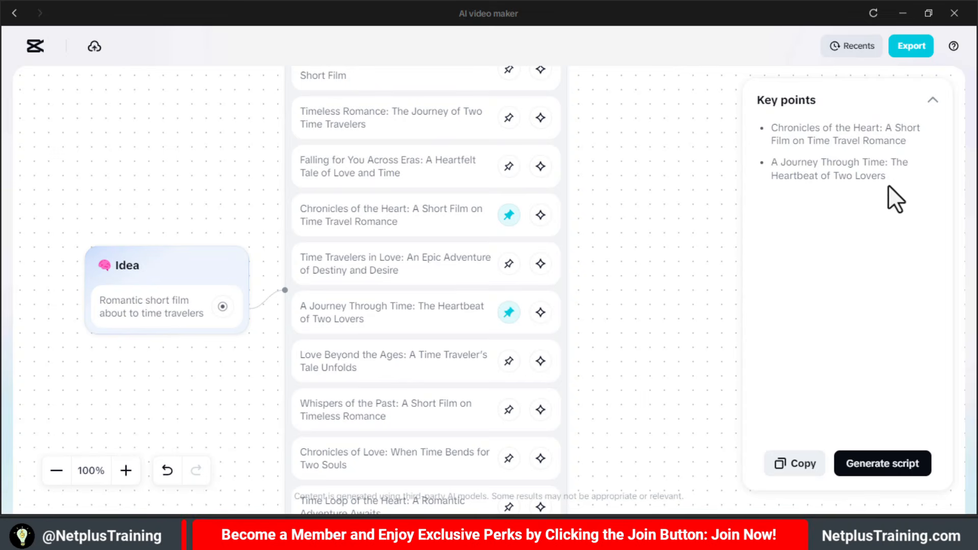
# - Start generating a script from the picked key points and set its duration to 5 min
pyautogui.click(872, 465)
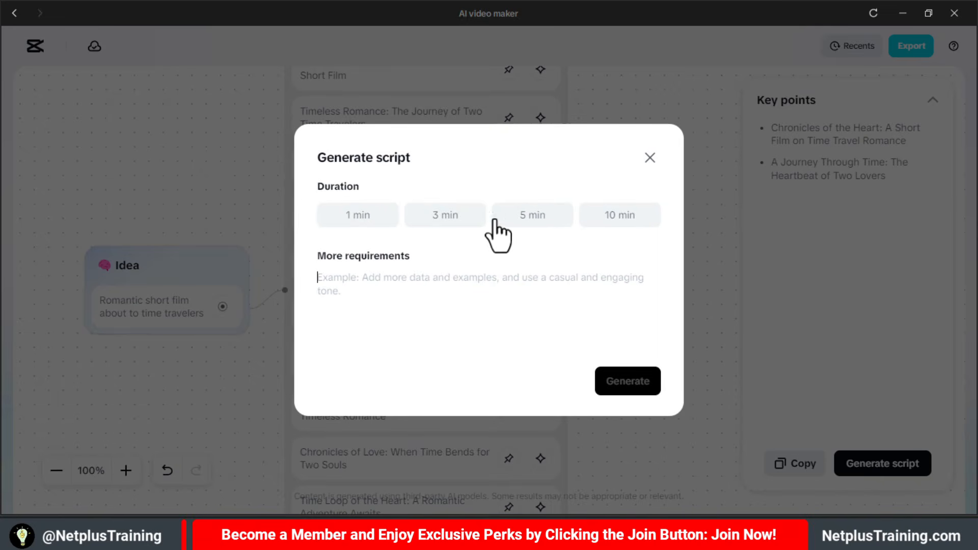
pyautogui.click(534, 224)
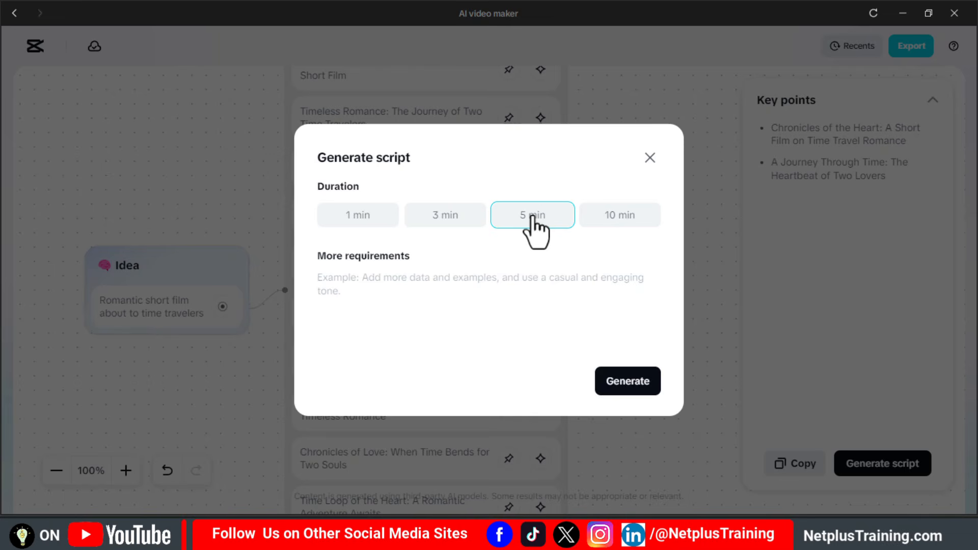
pyautogui.click(412, 285)
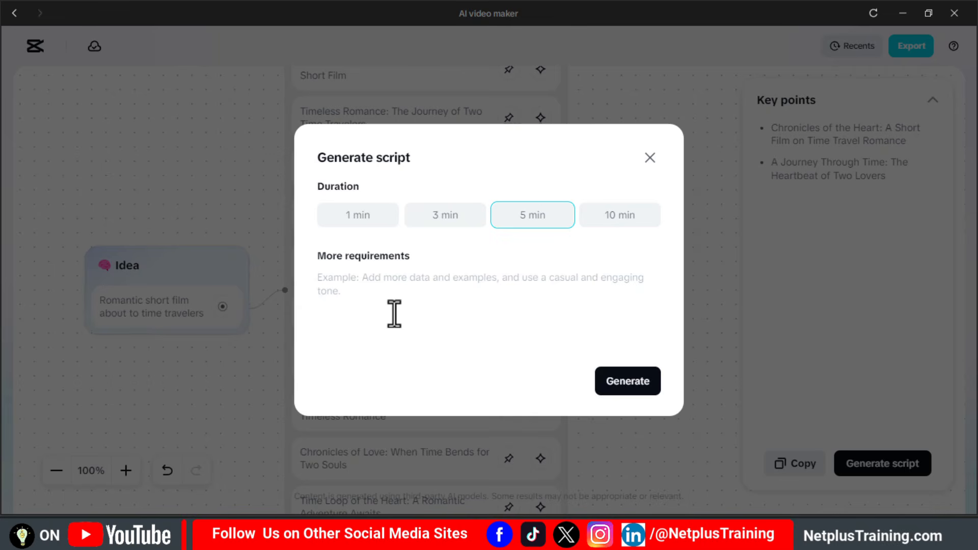
# - Enter the script requirement "Create a 5 minutes romantic short film set across 3 timelines - ancient, present-day Nigeria and a futuristic world"
pyautogui.click(344, 294)
pyautogui.write('Cr')
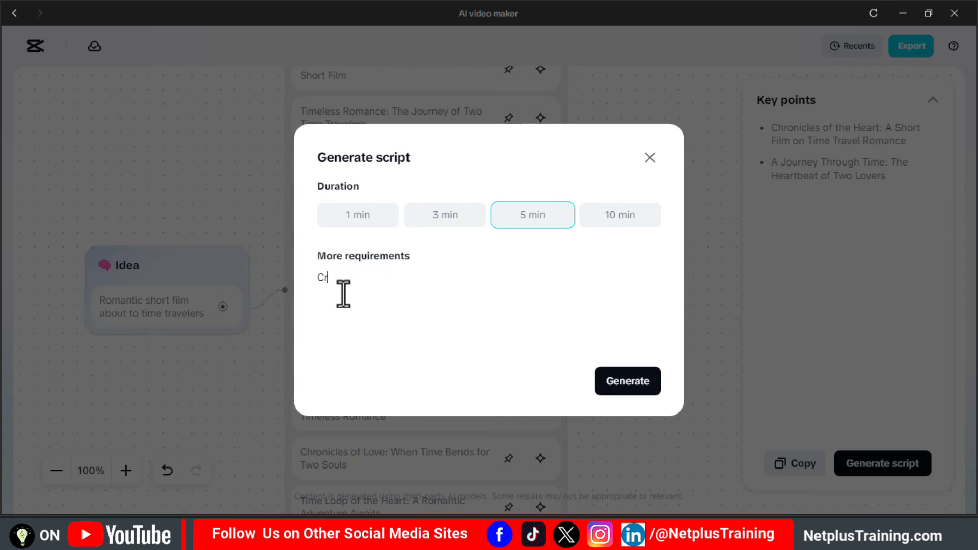
pyautogui.write('eate a 5 minutes romantic short film')
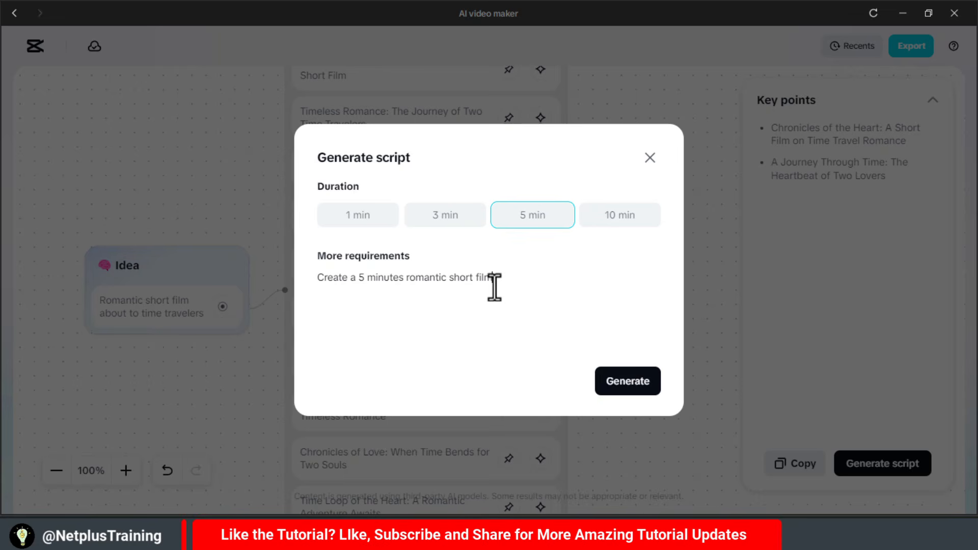
pyautogui.write(' set across ')
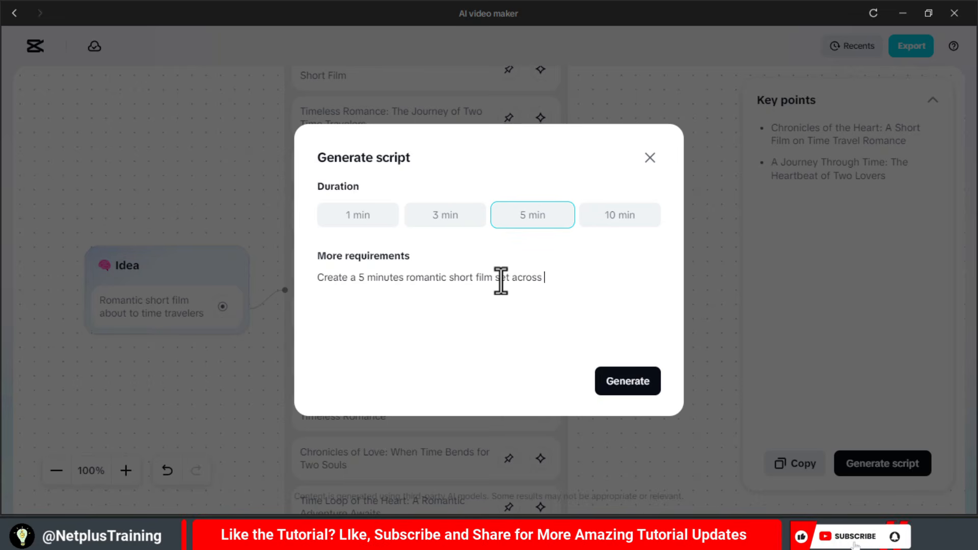
pyautogui.write('3 timelines')
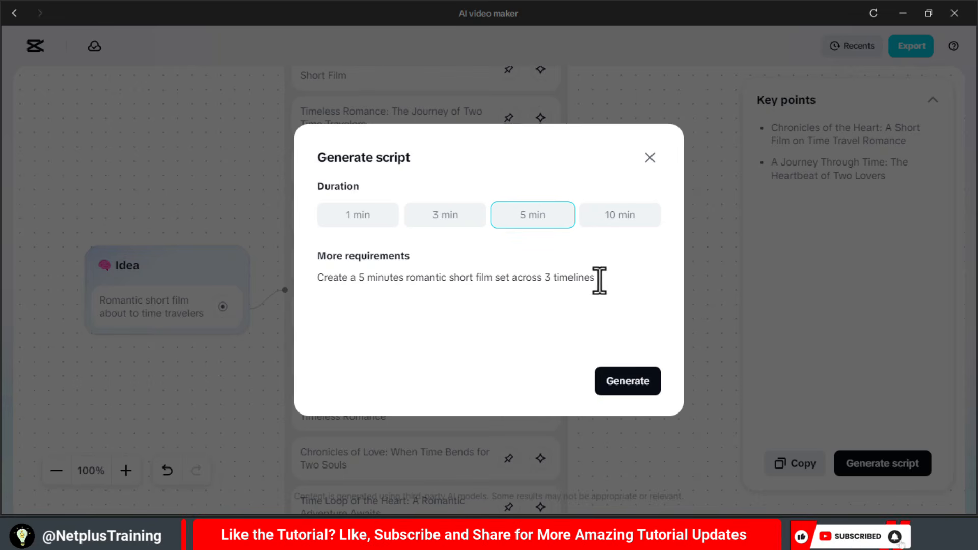
pyautogui.write(' ancient, ')
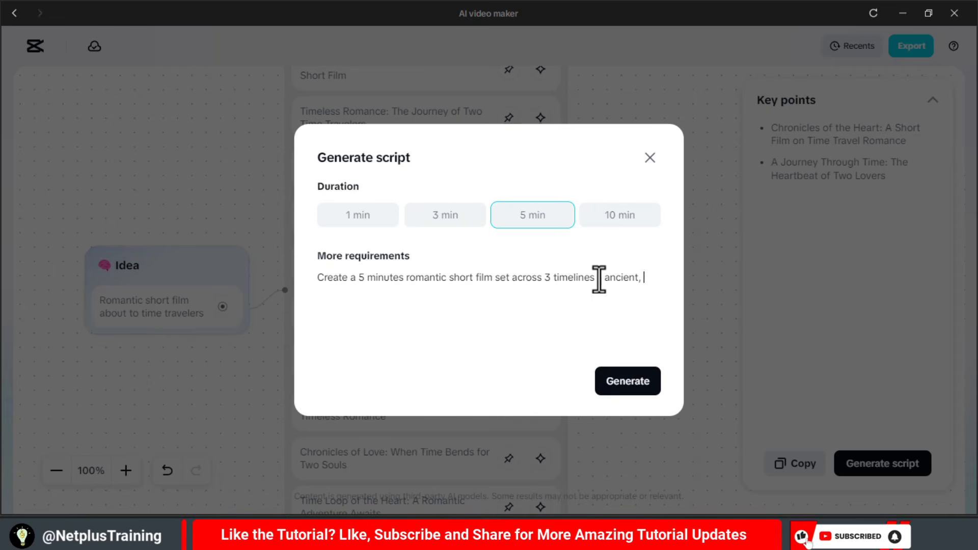
pyautogui.write('present-day Nige')
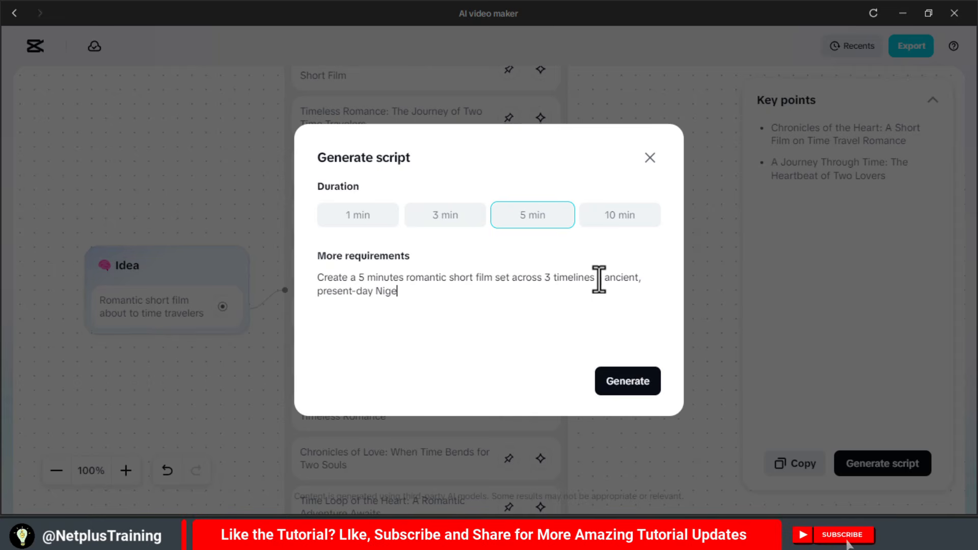
pyautogui.write('ria and a futuristic world')
pyautogui.click(482, 292)
pyautogui.press('BackSpace')
pyautogui.press('BackSpace')
pyautogui.press('BackSpace')
pyautogui.press('BackSpace')
pyautogui.write('tic')
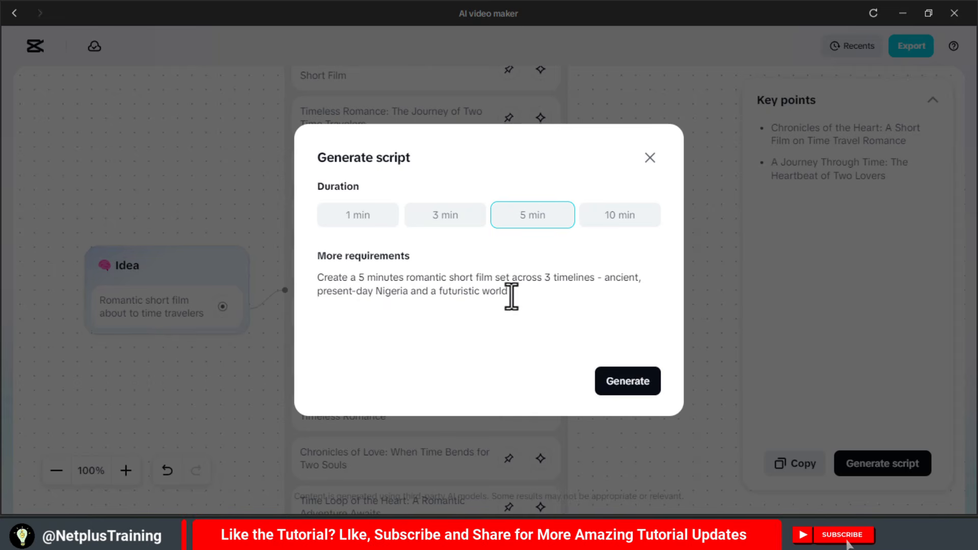
# - Extend the script requirements with "- featuring poetic narration, dreamlike transitions, soft dialogue, emotional music"
pyautogui.click(513, 294)
pyautogui.write('- featuring poetic narration, dreamlike transtions')
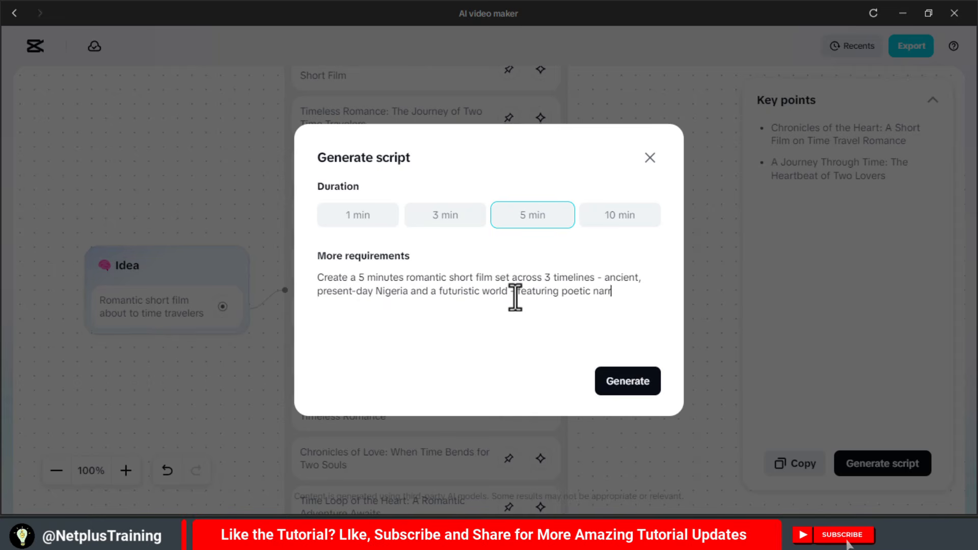
pyautogui.press('BackSpace')
pyautogui.press('BackSpace')
pyautogui.press('BackSpace')
pyautogui.press('BackSpace')
pyautogui.press('BackSpace')
pyautogui.press('BackSpace')
pyautogui.write('itions, soft dialig')
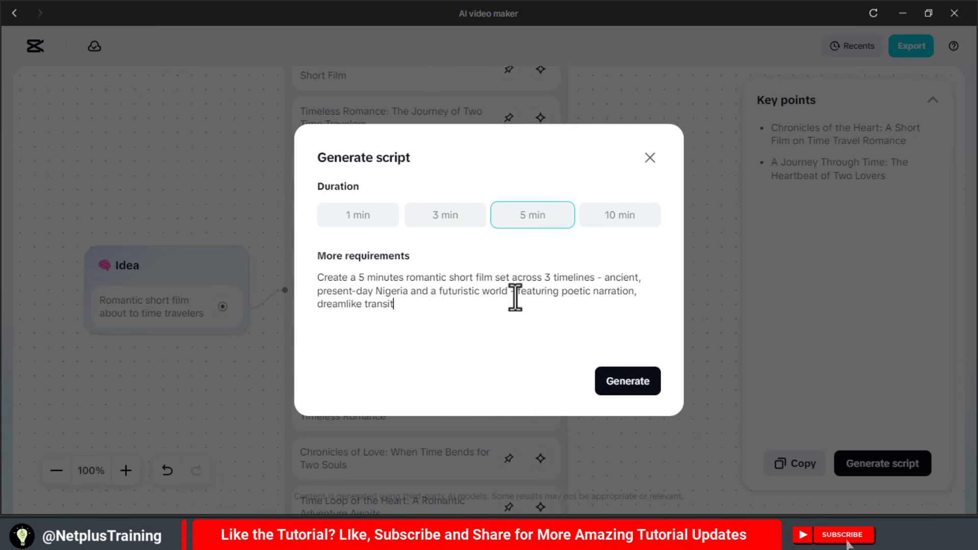
pyautogui.press('BackSpace')
pyautogui.press('BackSpace')
pyautogui.write('ogue, emotional music')
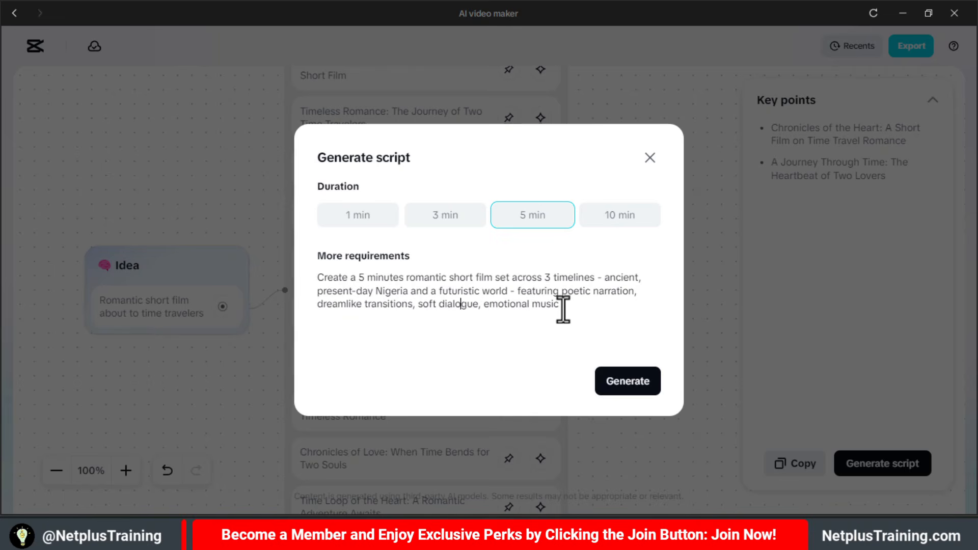
pyautogui.write(', and a symbolic ')
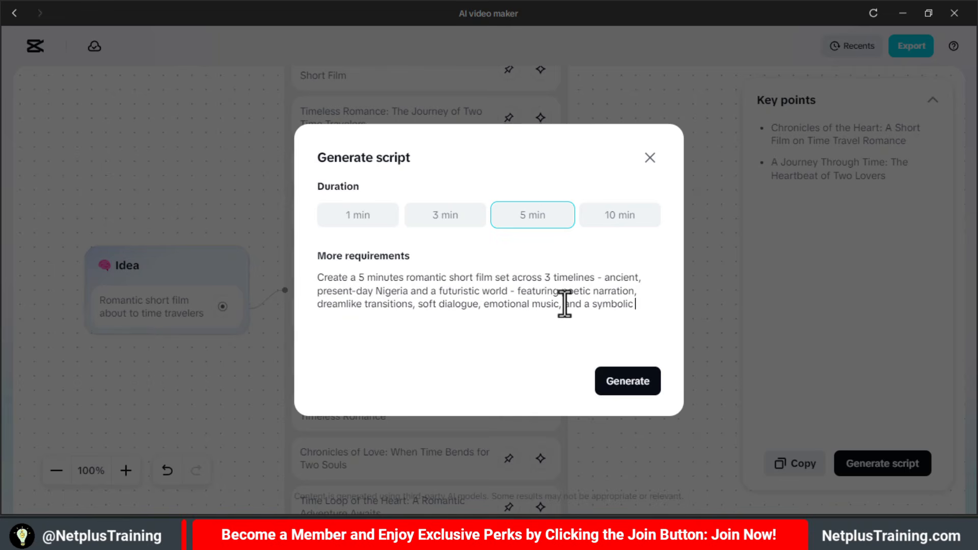
pyautogui.write('time travelers obje')
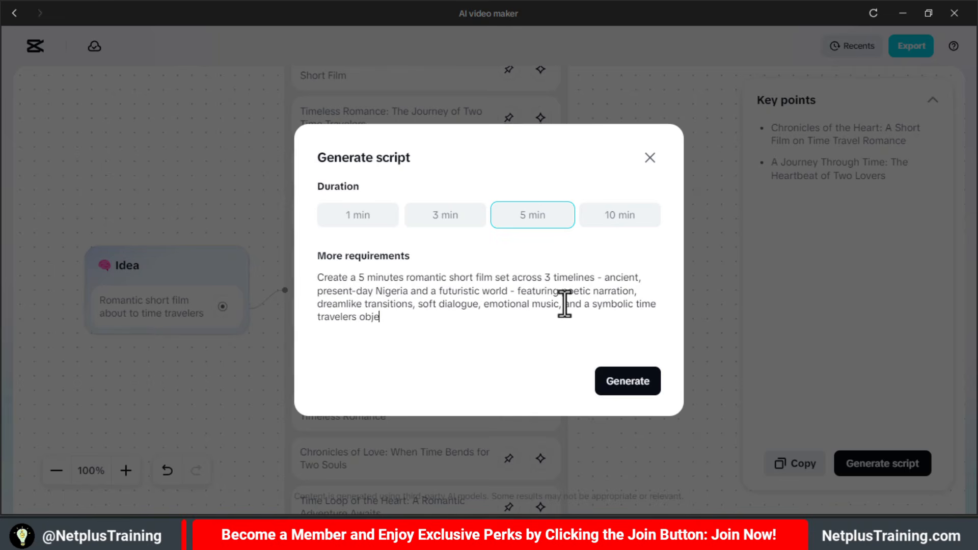
pyautogui.write('ct (like a pendant or a ')
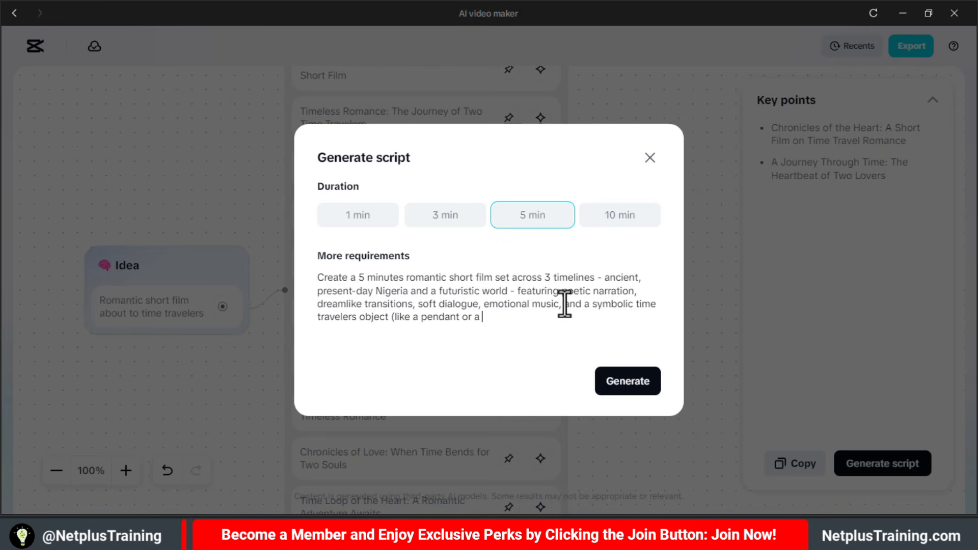
pyautogui.write('book) with a bi')
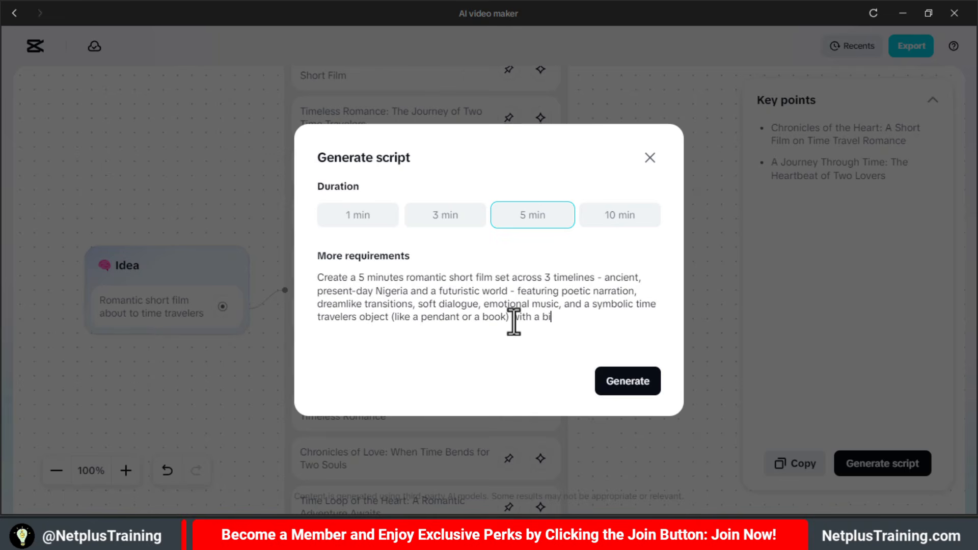
pyautogui.write('ttersweet but hopeful ending, narrated by the protagonist')
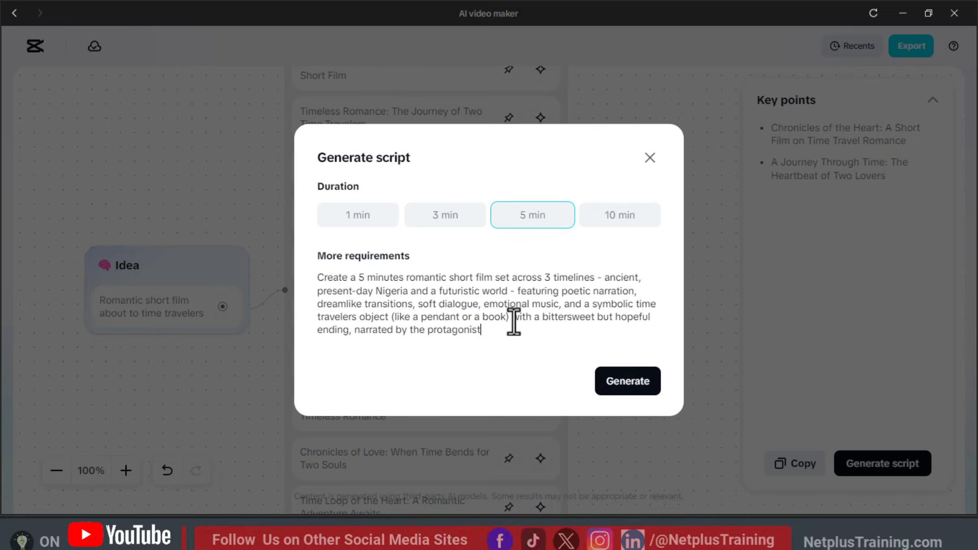
# - Correct the requirements to read "time travel object" and "narrated by the protagonists", and generate and accept the script
pyautogui.click(361, 317)
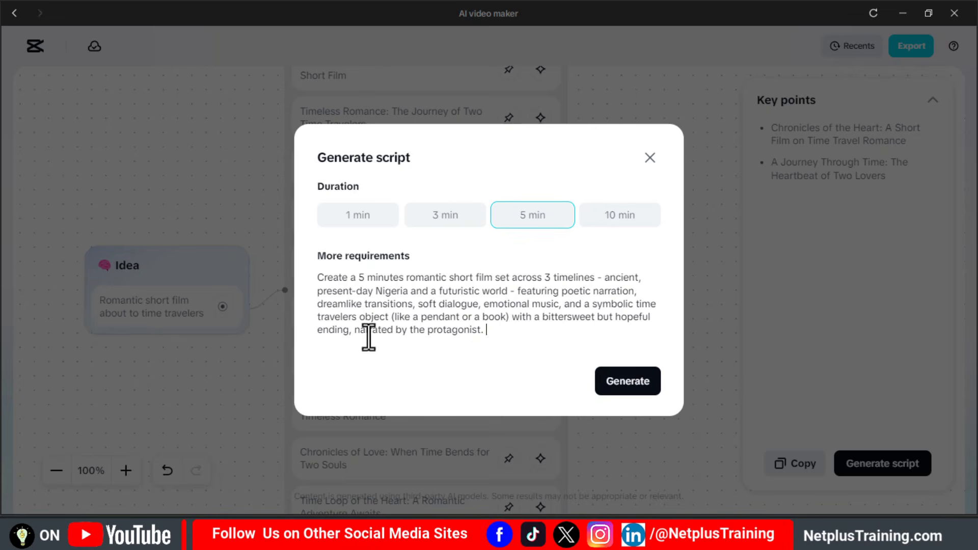
pyautogui.press('BackSpace')
pyautogui.press('BackSpace')
pyautogui.press('BackSpace')
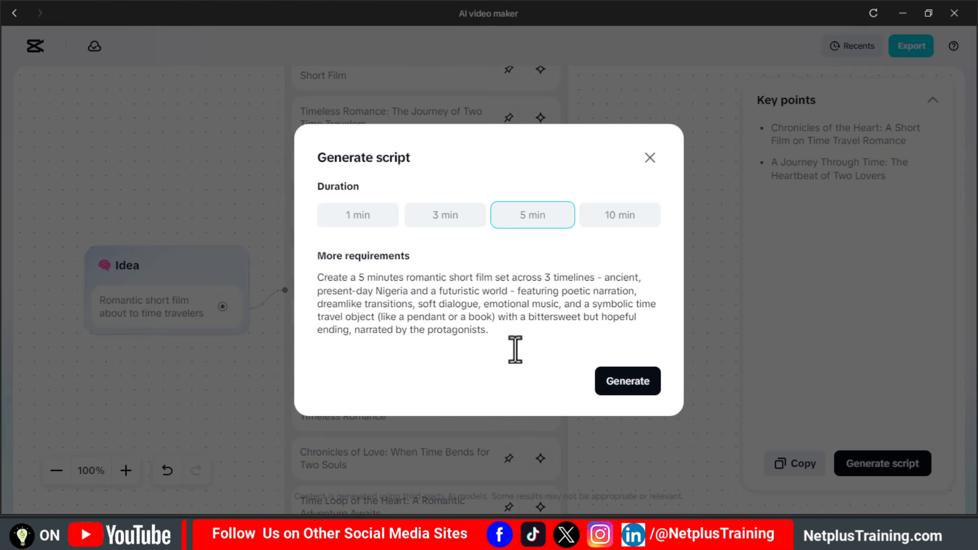
pyautogui.click(625, 387)
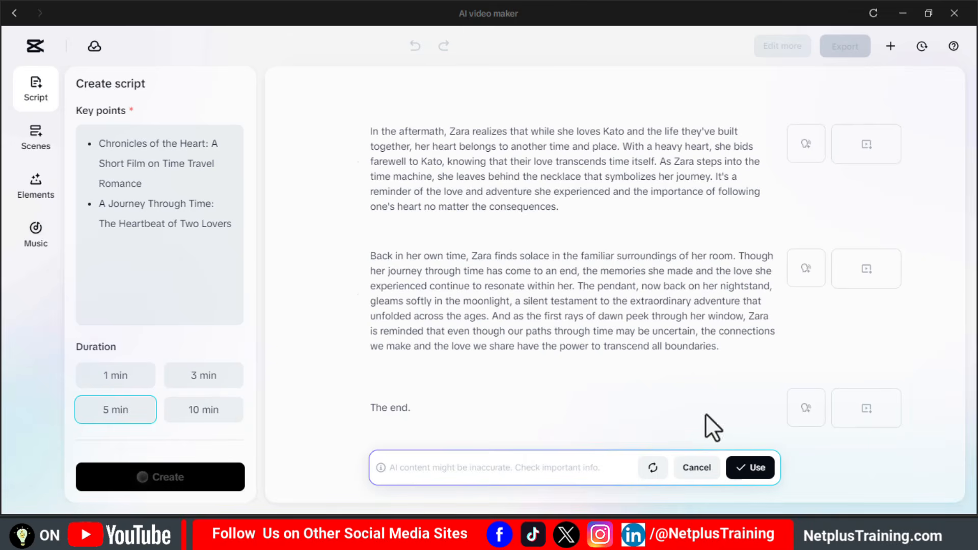
pyautogui.click(750, 468)
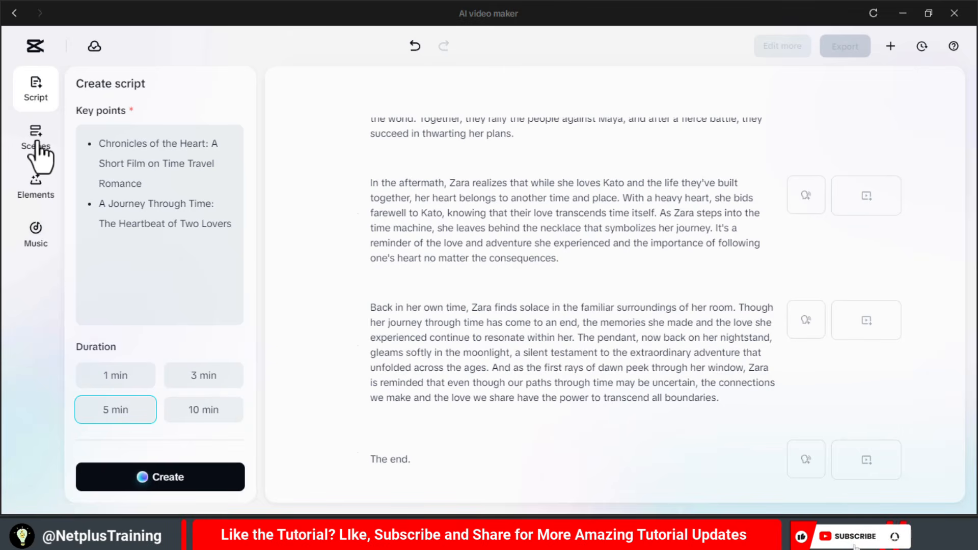
# - Filter the voiceover voices to English and preview the Andrew and Sara voices
pyautogui.click(36, 142)
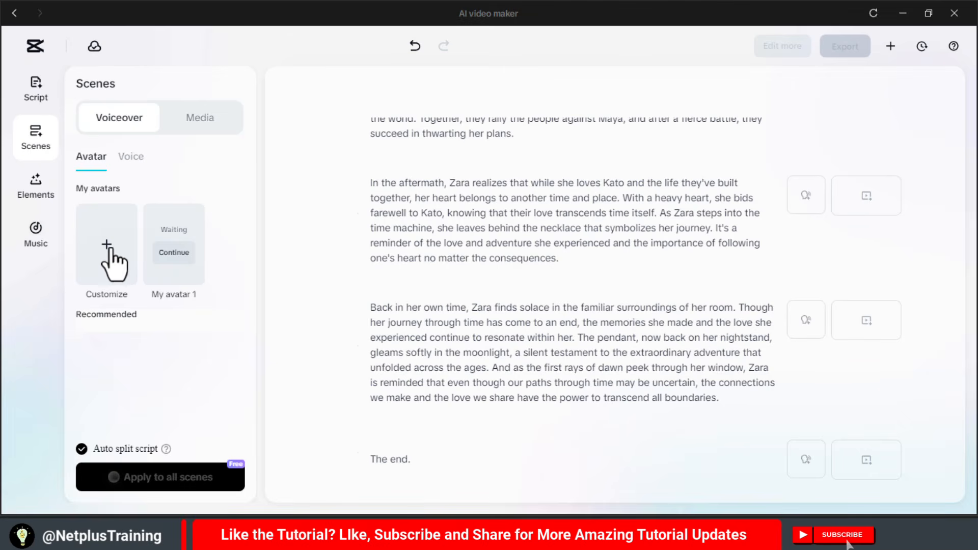
pyautogui.click(133, 159)
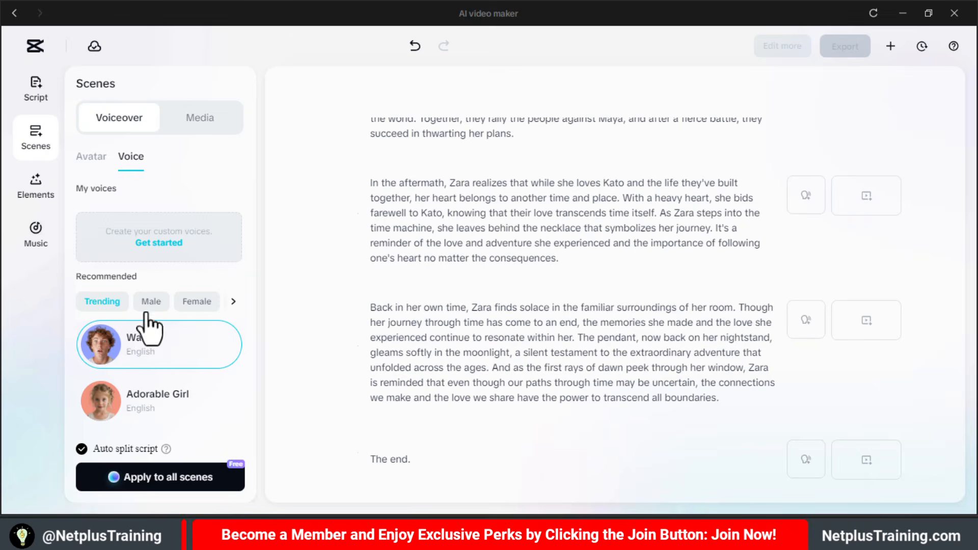
pyautogui.click(233, 301)
pyautogui.click(108, 302)
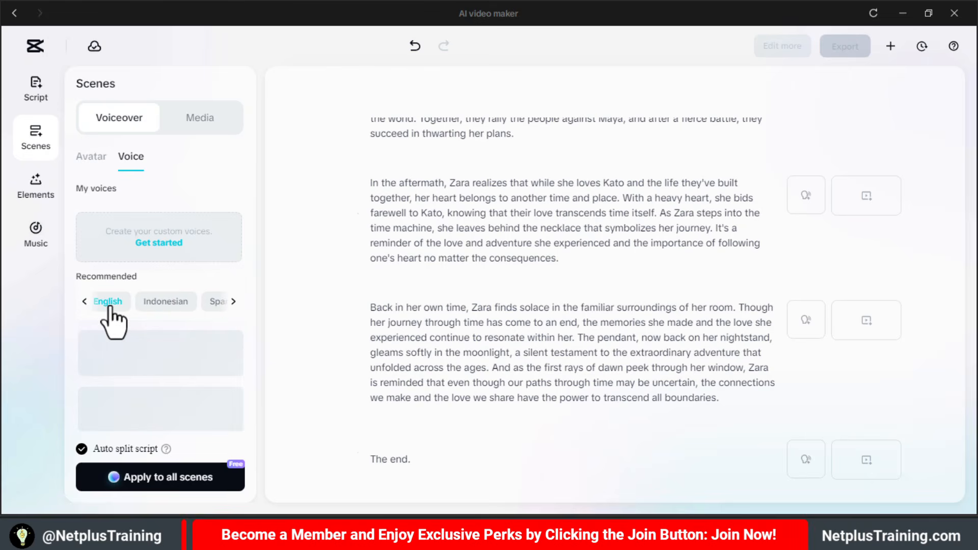
pyautogui.moveTo(161, 365)
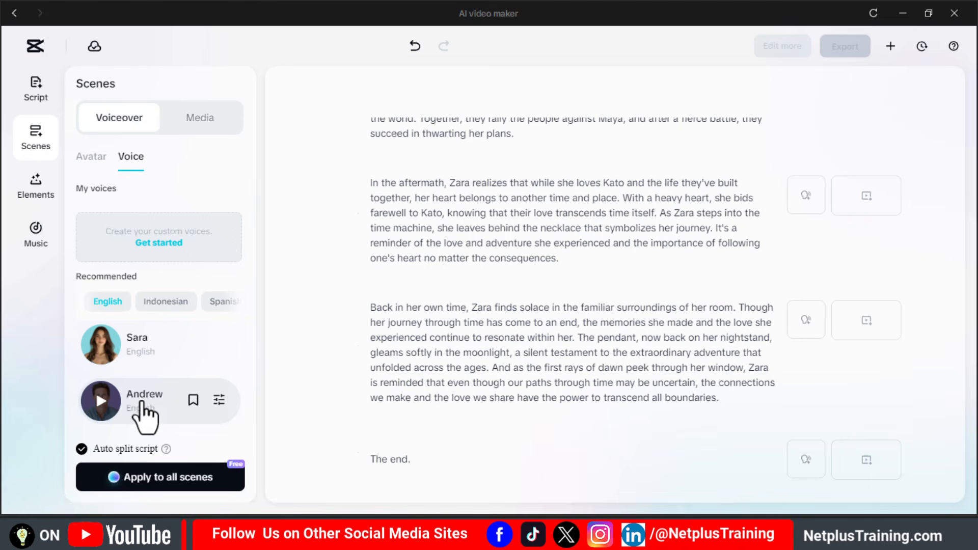
pyautogui.click(101, 401)
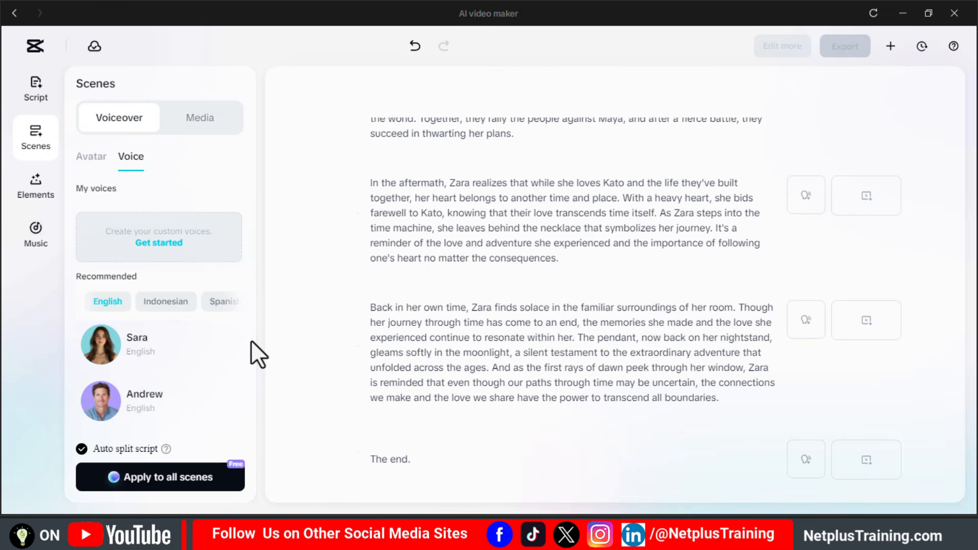
pyautogui.scroll(-1, 250, 340)
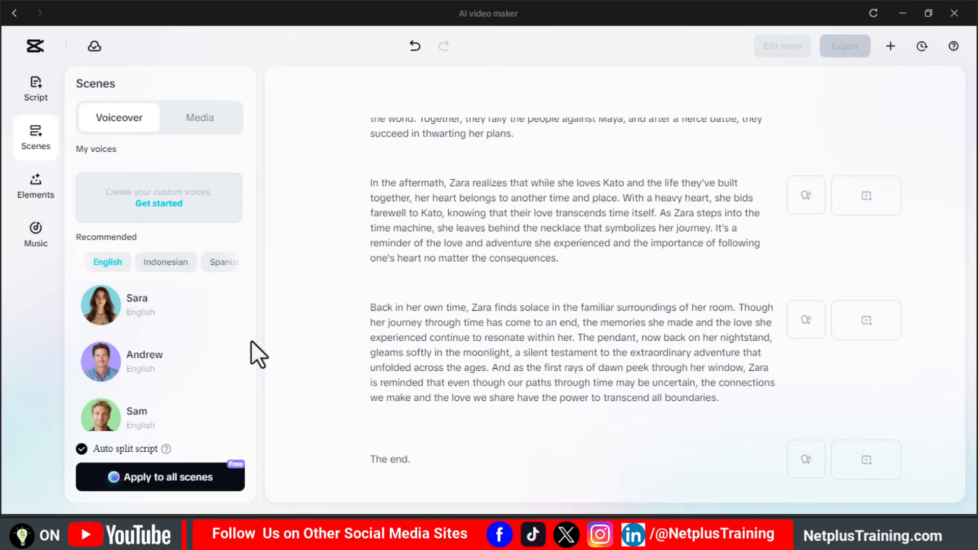
pyautogui.click(101, 306)
# - Check the speed setting of the Andrew voice and apply that voice to all scenes with auto split script enabled
pyautogui.click(219, 360)
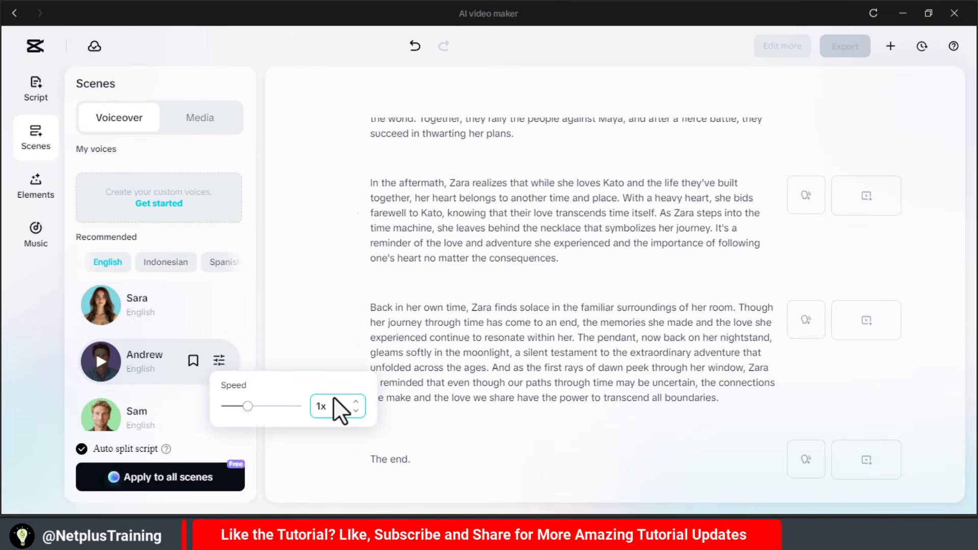
pyautogui.click(145, 363)
pyautogui.click(168, 479)
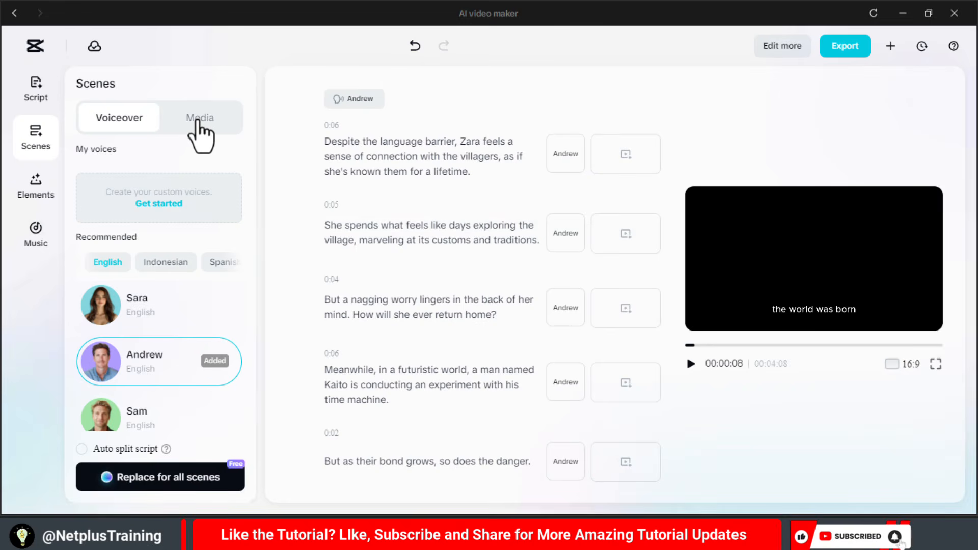
# - Generate AI media for all scenes in the Realistic Film style with a 16:9 aspect ratio
pyautogui.click(198, 120)
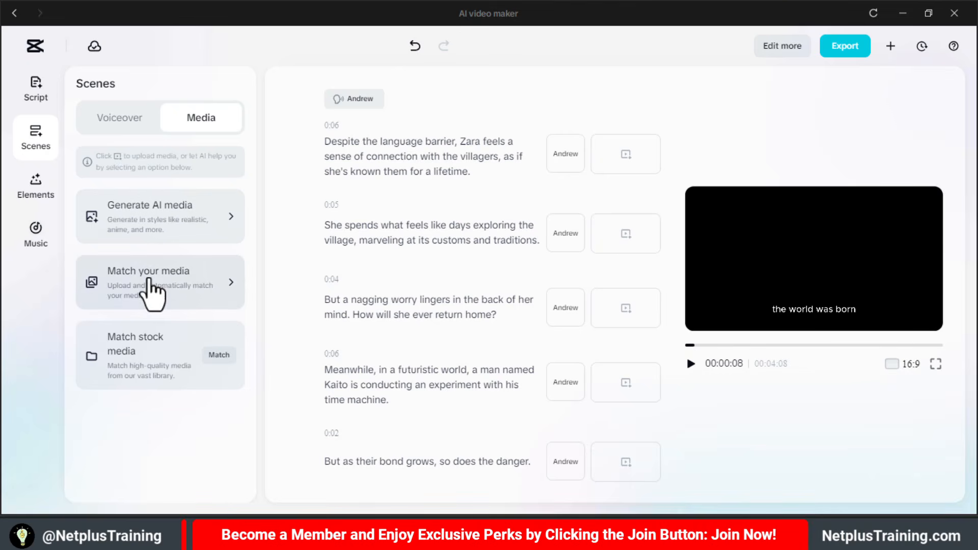
pyautogui.click(158, 220)
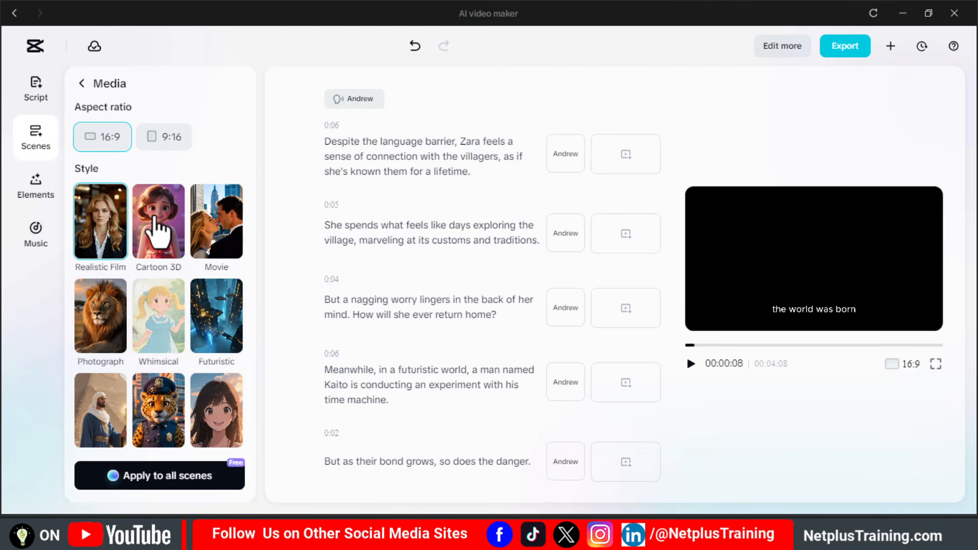
pyautogui.click(176, 474)
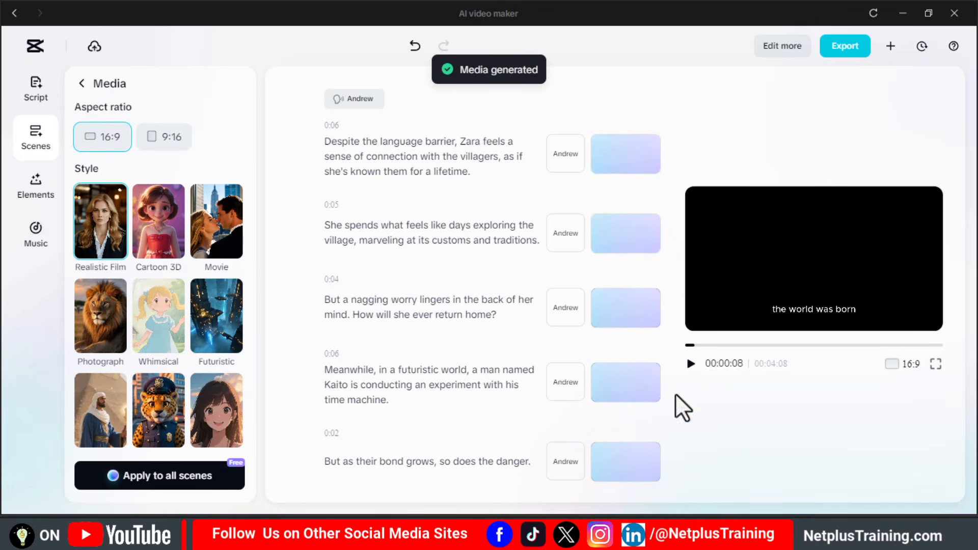
# - Apply the caption template with bold, outlined italic capitals to the film
pyautogui.click(32, 190)
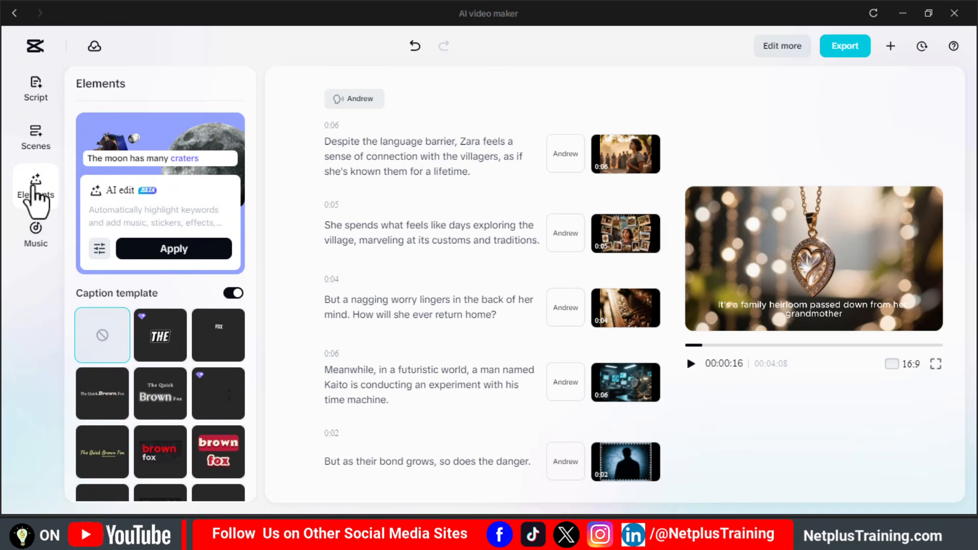
pyautogui.click(162, 343)
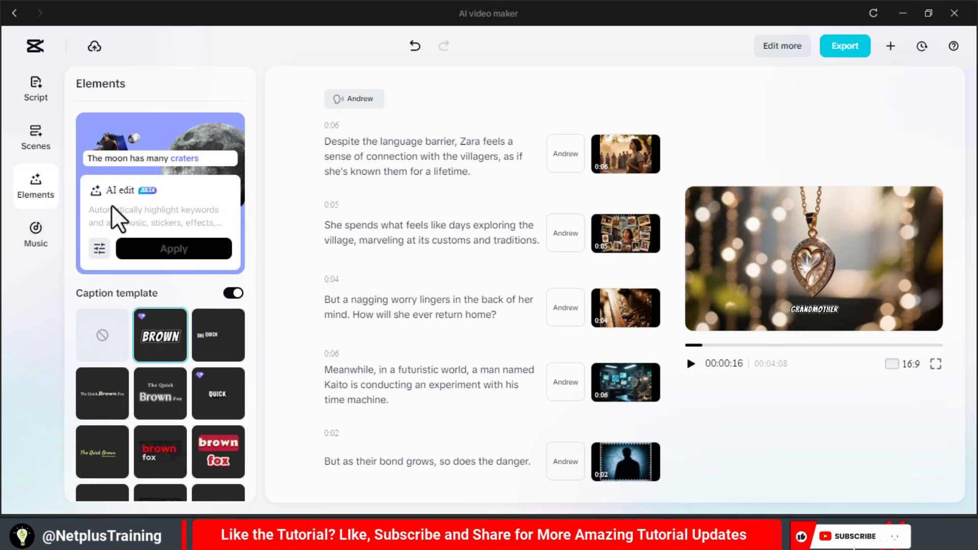
# - Find background music, preview and add the track "Soft, slow, cinematic...", and play part of the film with it
pyautogui.click(37, 239)
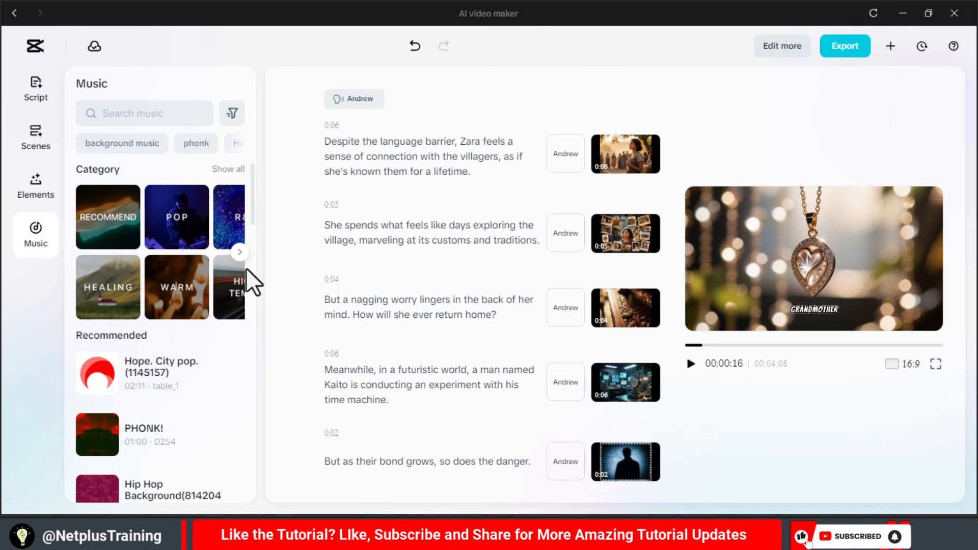
pyautogui.click(229, 169)
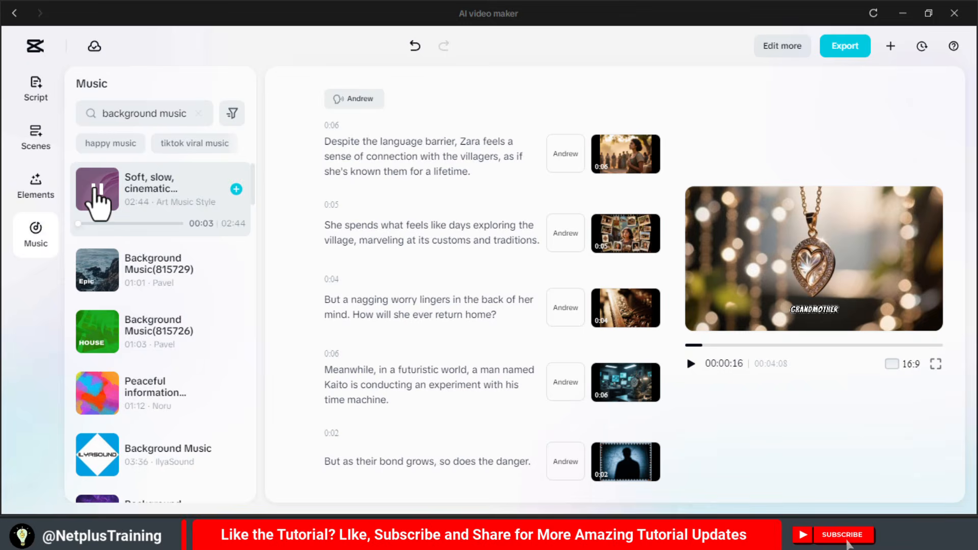
pyautogui.click(97, 192)
pyautogui.click(236, 189)
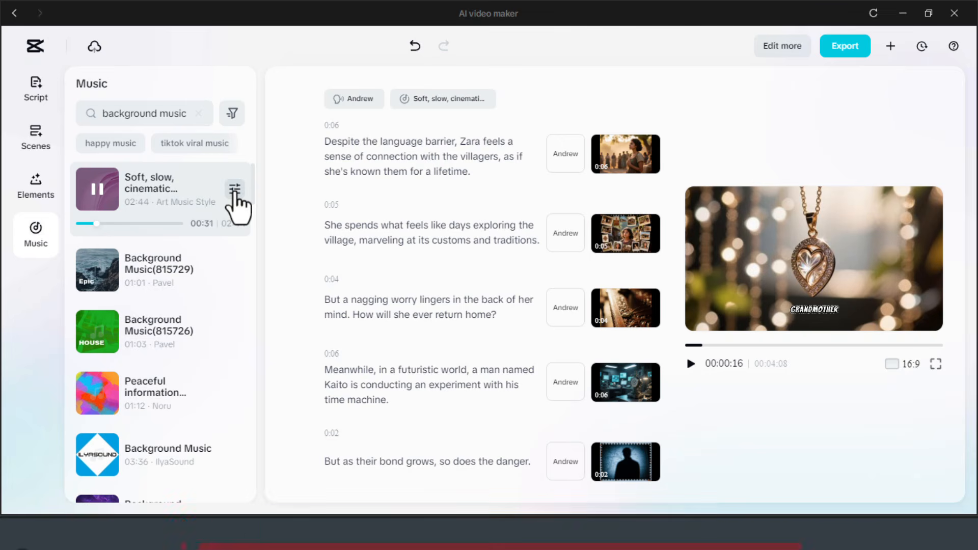
pyautogui.click(691, 363)
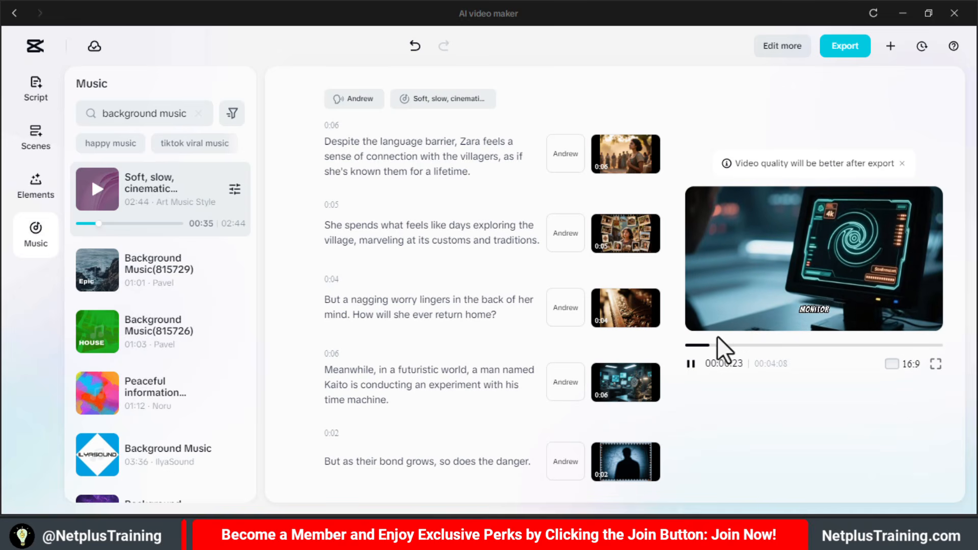
pyautogui.click(691, 364)
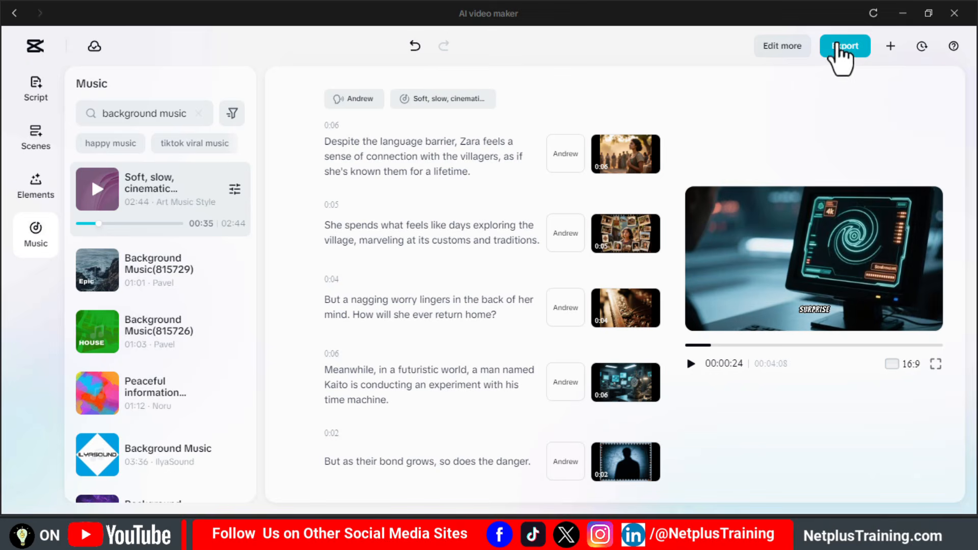
# - Export the film with Recommended quality, 1080p resolution, mp4 format and a 30fps frame rate
pyautogui.click(837, 45)
pyautogui.click(871, 232)
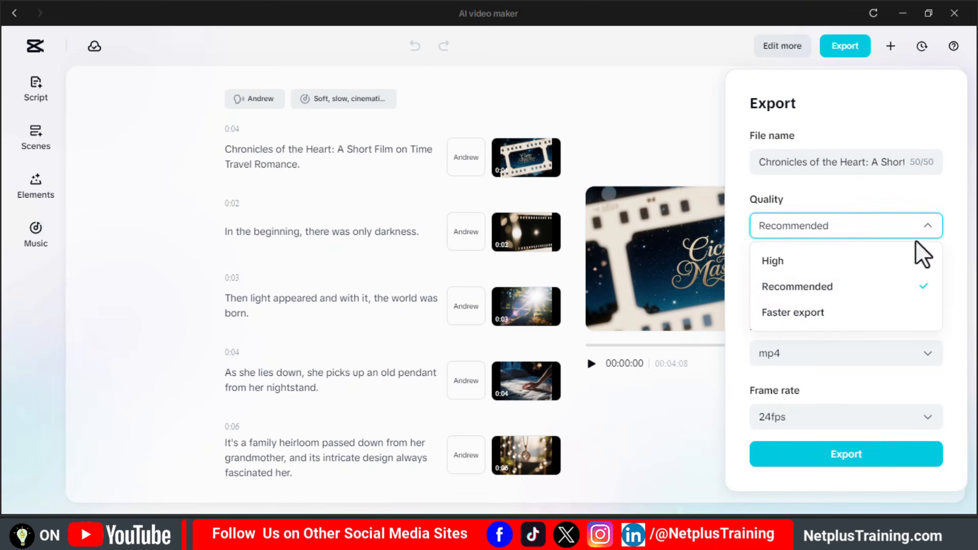
pyautogui.click(916, 287)
pyautogui.click(915, 291)
pyautogui.click(884, 401)
pyautogui.click(878, 354)
pyautogui.click(877, 381)
pyautogui.click(875, 417)
pyautogui.click(787, 331)
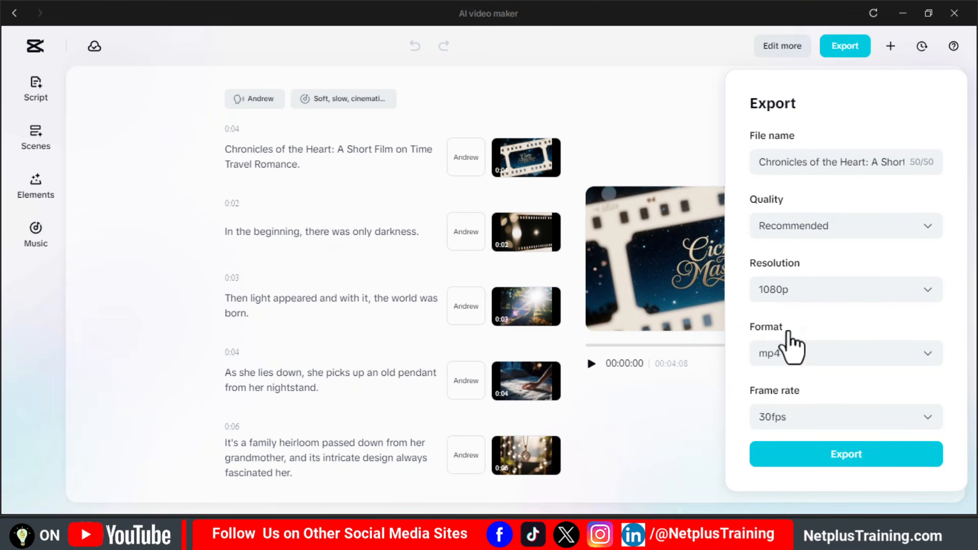
pyautogui.click(841, 460)
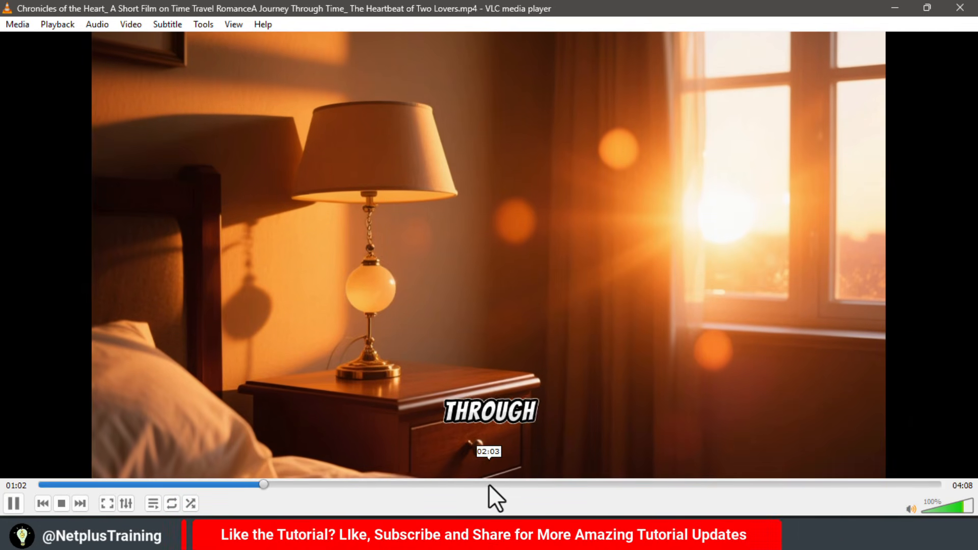
# - Switch to VLC media player and skim the exported film at several points between about 2:03 and 3:00
pyautogui.click(488, 484)
pyautogui.click(588, 481)
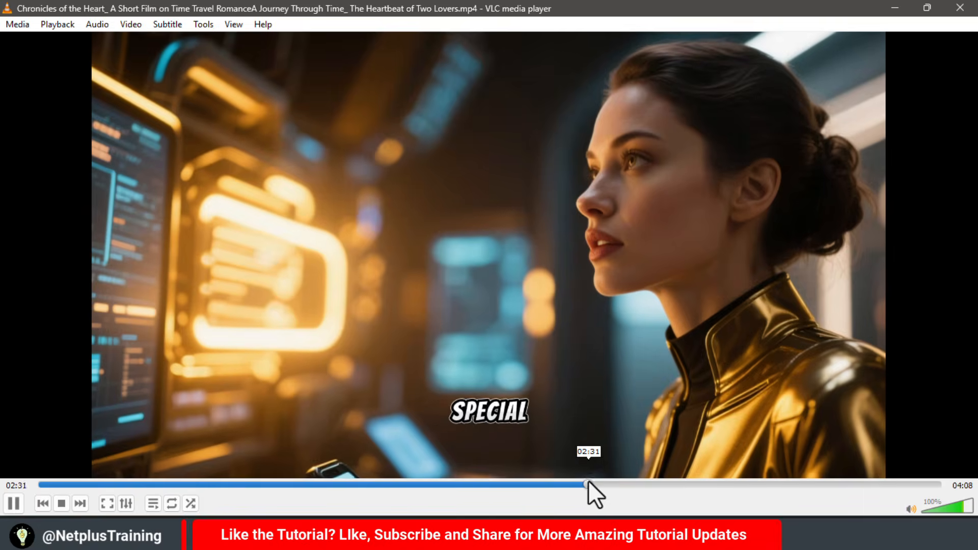
pyautogui.click(639, 481)
pyautogui.click(663, 484)
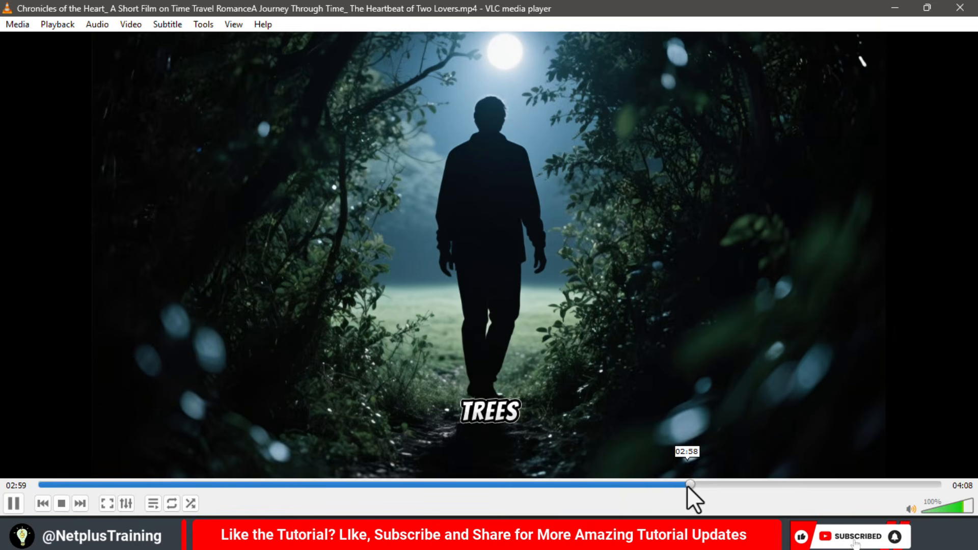
pyautogui.click(687, 485)
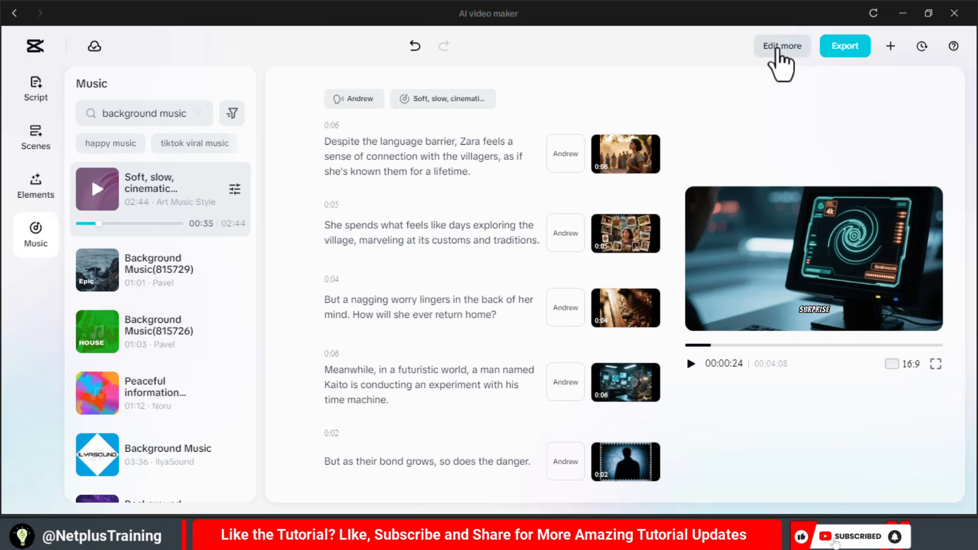
# - Go to the full CapCut editor for more editing and scale the country flags image clip to 140%
pyautogui.click(778, 47)
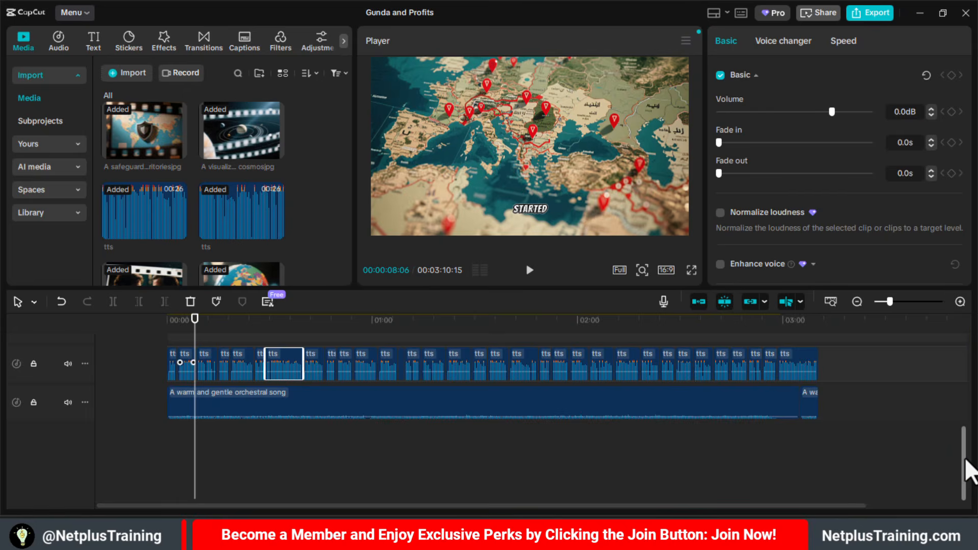
pyautogui.moveTo(965, 449)
pyautogui.mouseDown()
pyautogui.moveTo(967, 383)
pyautogui.moveTo(966, 466)
pyautogui.moveTo(968, 433)
pyautogui.mouseUp()
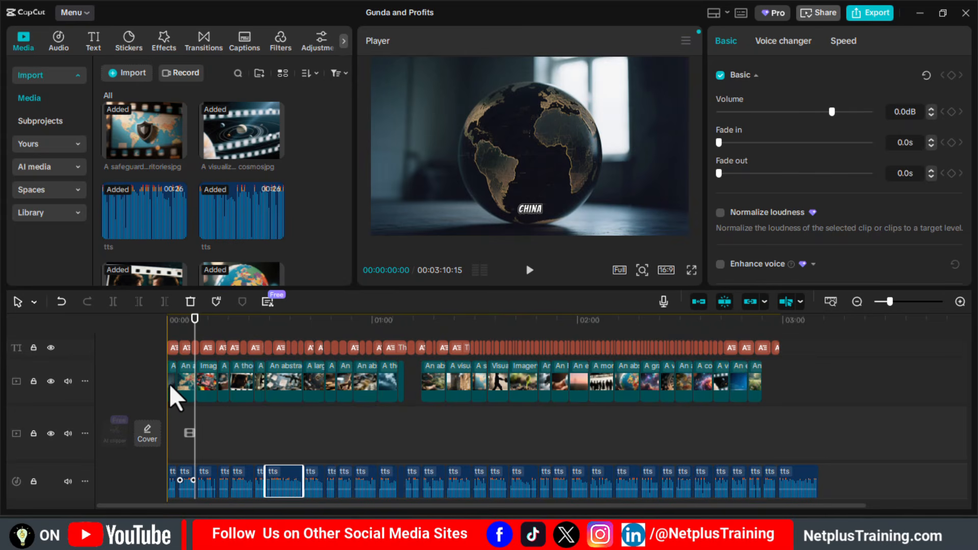
pyautogui.click(198, 365)
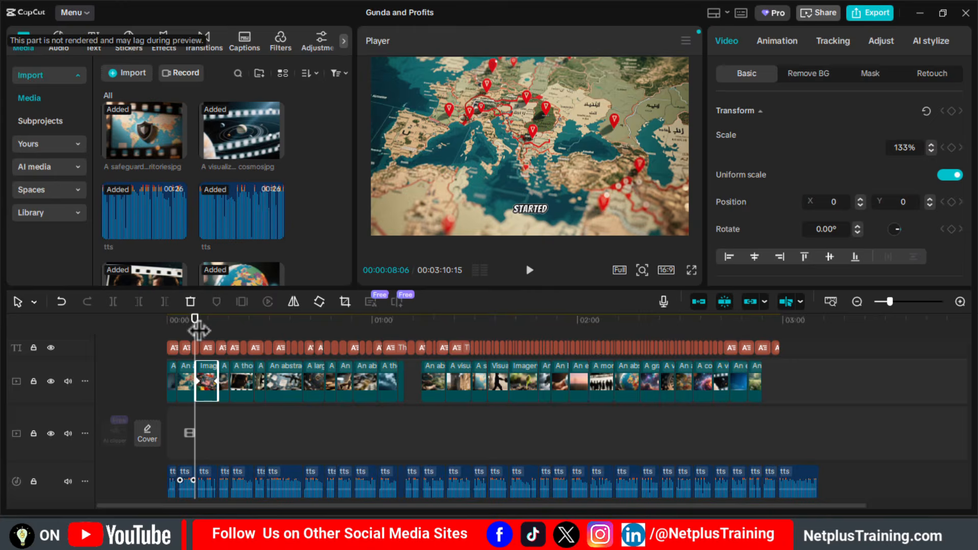
pyautogui.moveTo(197, 327); pyautogui.dragTo(207, 327)
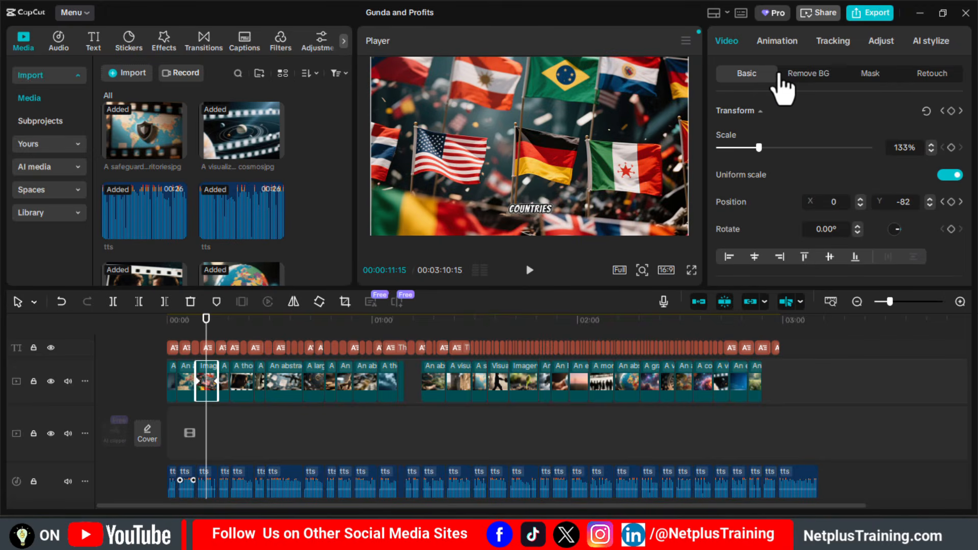
pyautogui.moveTo(759, 147); pyautogui.dragTo(761, 147)
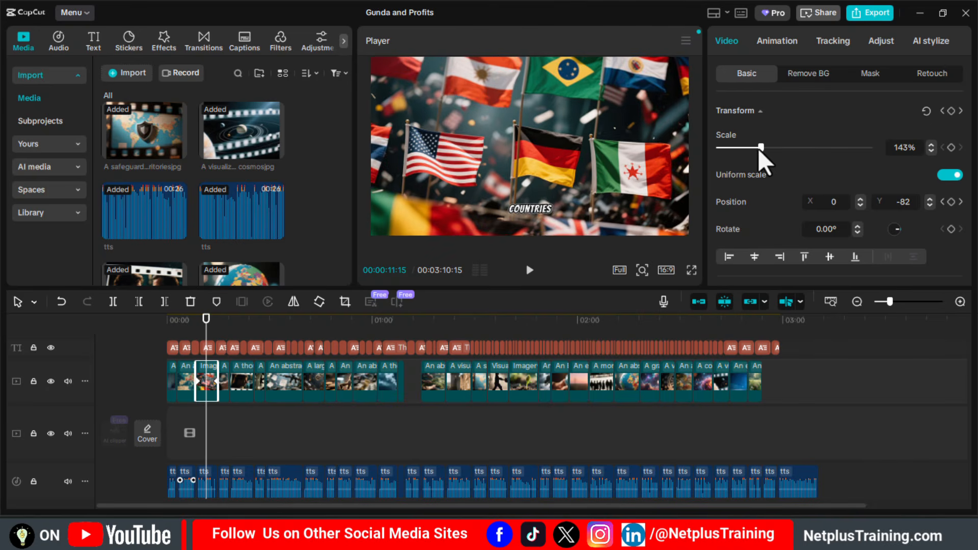
# - Apply the "Rock ...cally" In animation to the country flags image clip
pyautogui.click(779, 45)
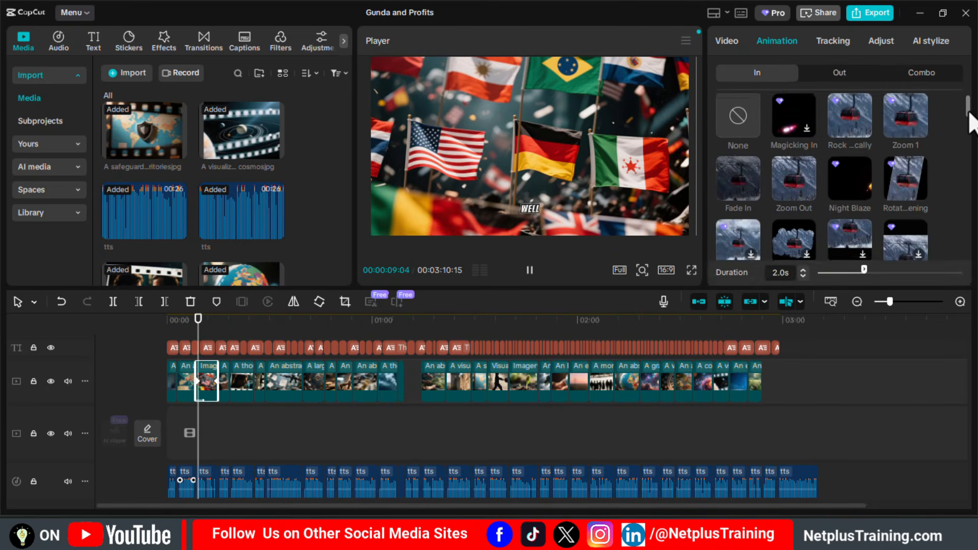
pyautogui.moveTo(968, 110); pyautogui.dragTo(968, 103)
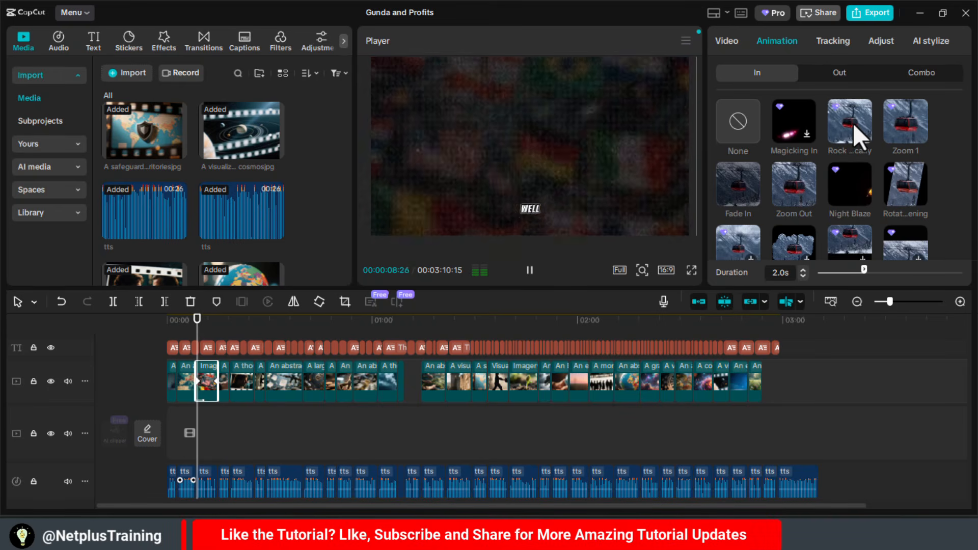
pyautogui.click(853, 124)
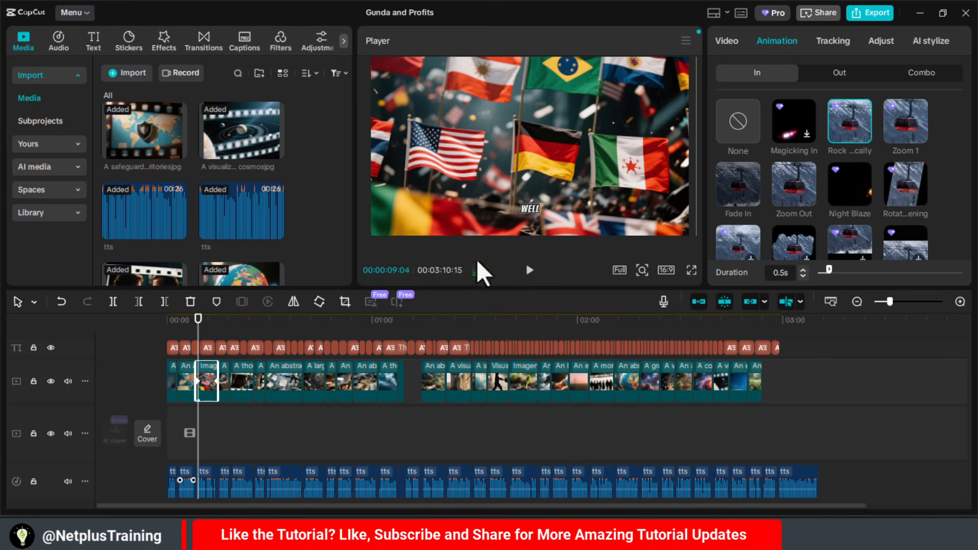
# - Show the Opening & Closing video effects and briefly play the film's ending from about 2:55
pyautogui.click(163, 41)
pyautogui.click(764, 336)
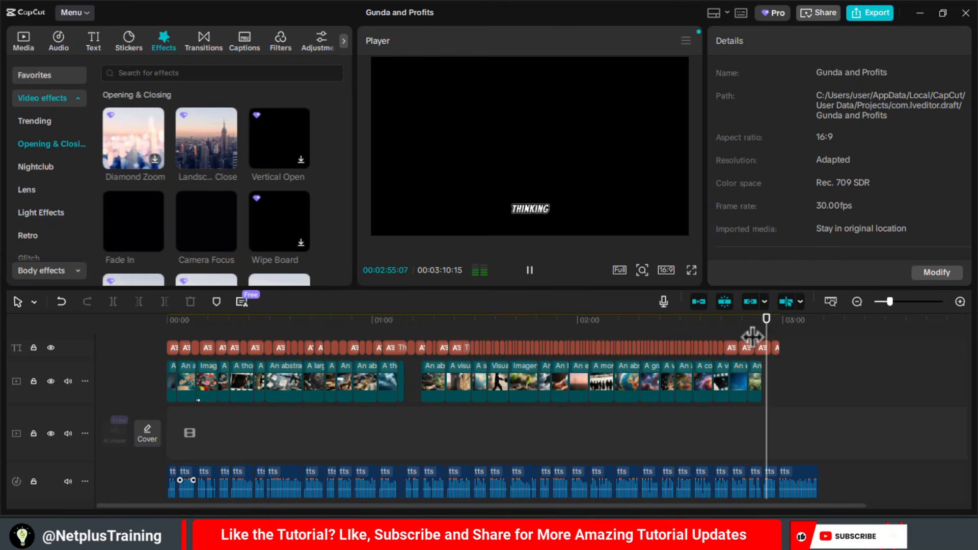
pyautogui.press('space')
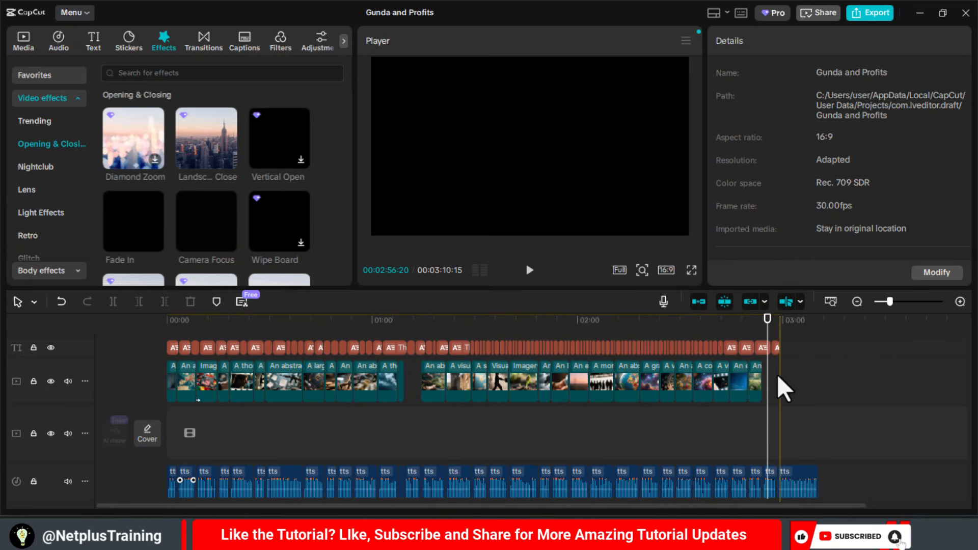
# - Open the AI image generator in the media library and activate its image description prompt
pyautogui.click(23, 41)
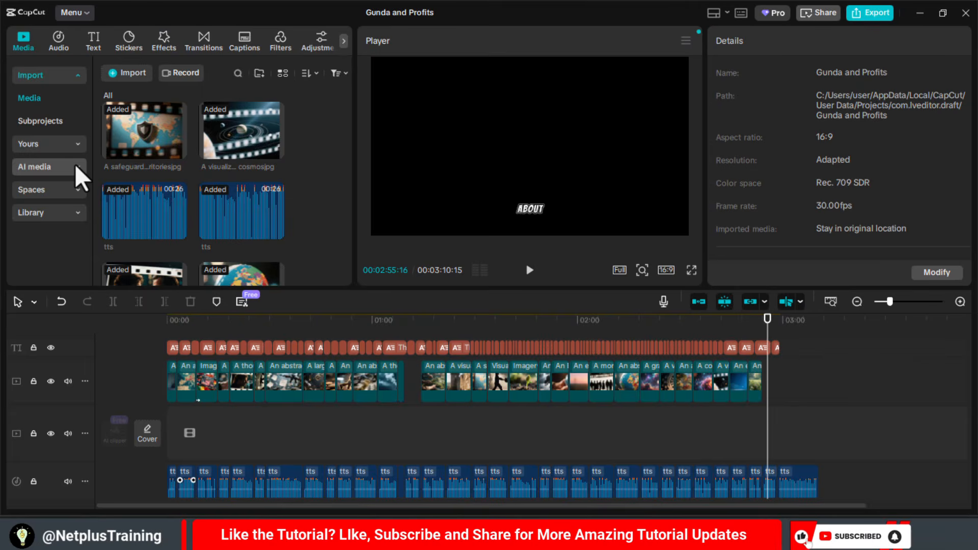
pyautogui.click(77, 171)
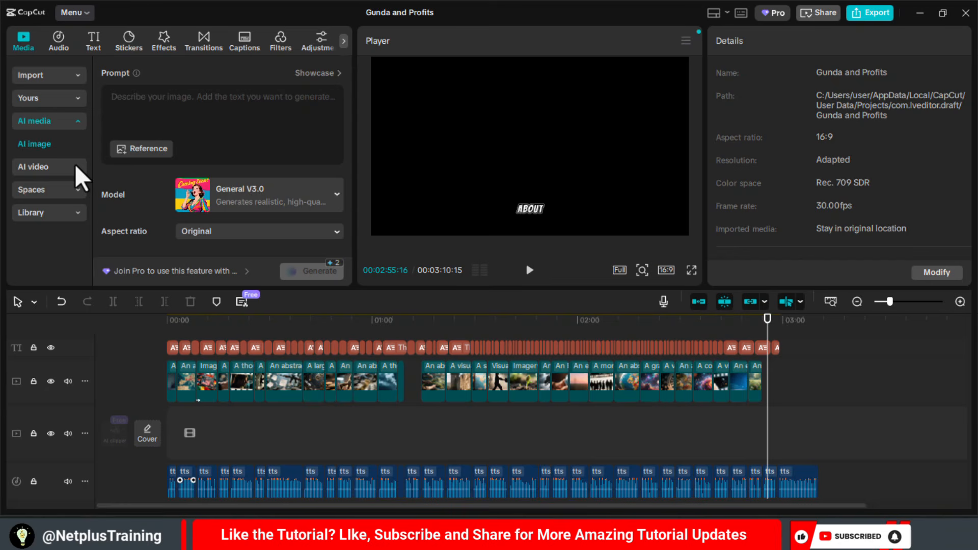
pyautogui.click(153, 107)
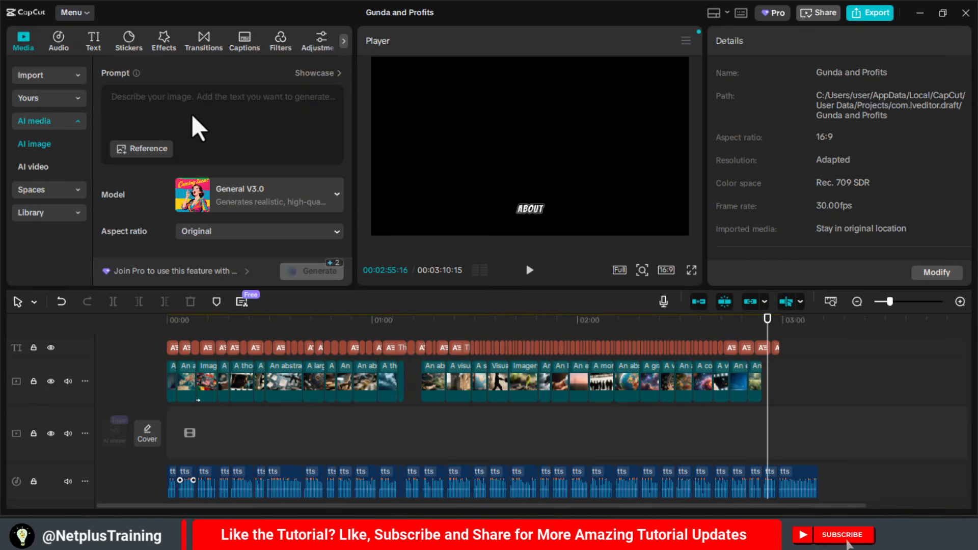
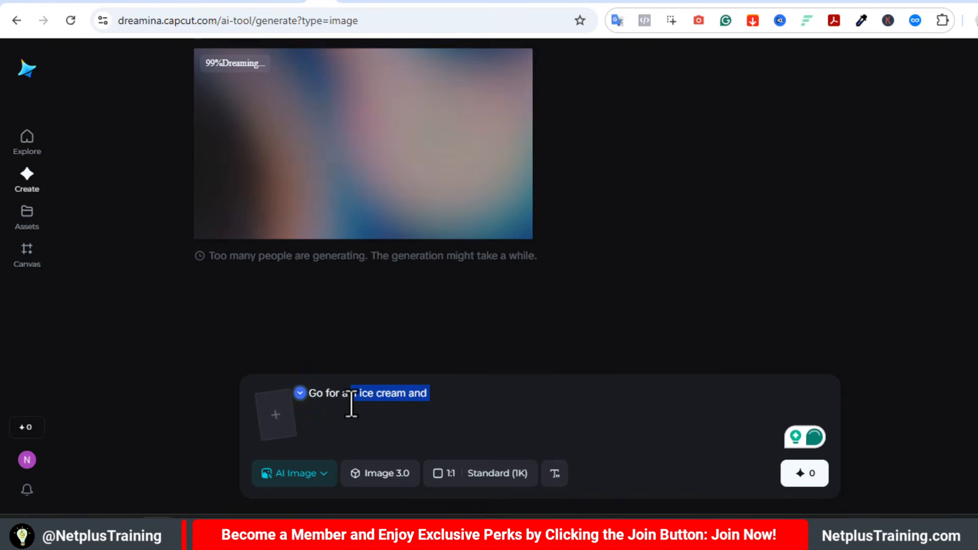
# - Generate 16:9 images from the prompt "Go for a walk and maybe get an ice cream" with Image 3.0
pyautogui.write('walk and maybe get an icecream')
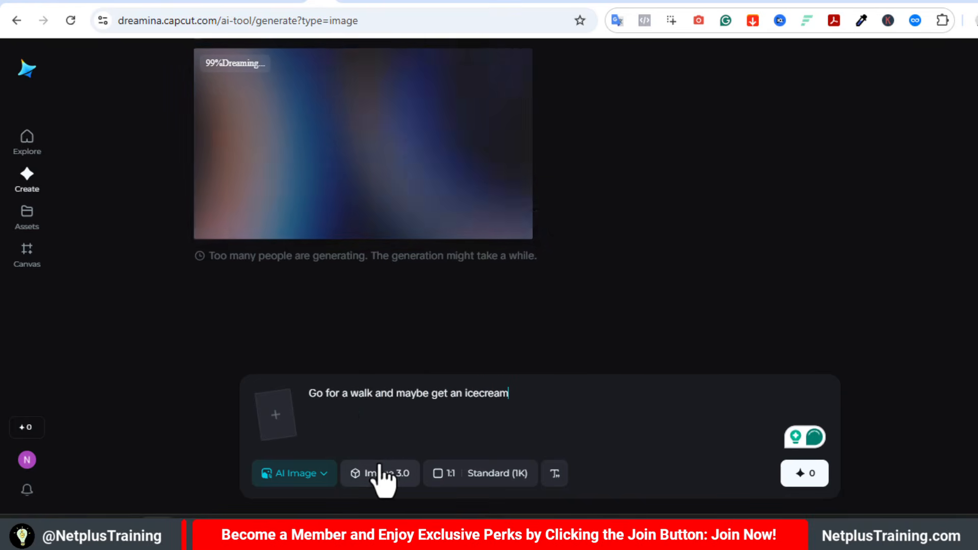
pyautogui.click(487, 481)
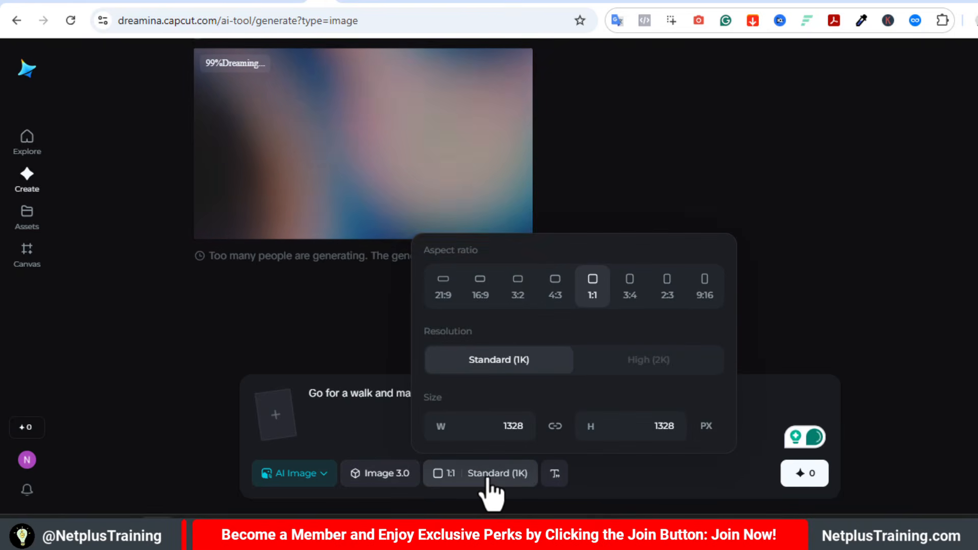
pyautogui.click(480, 286)
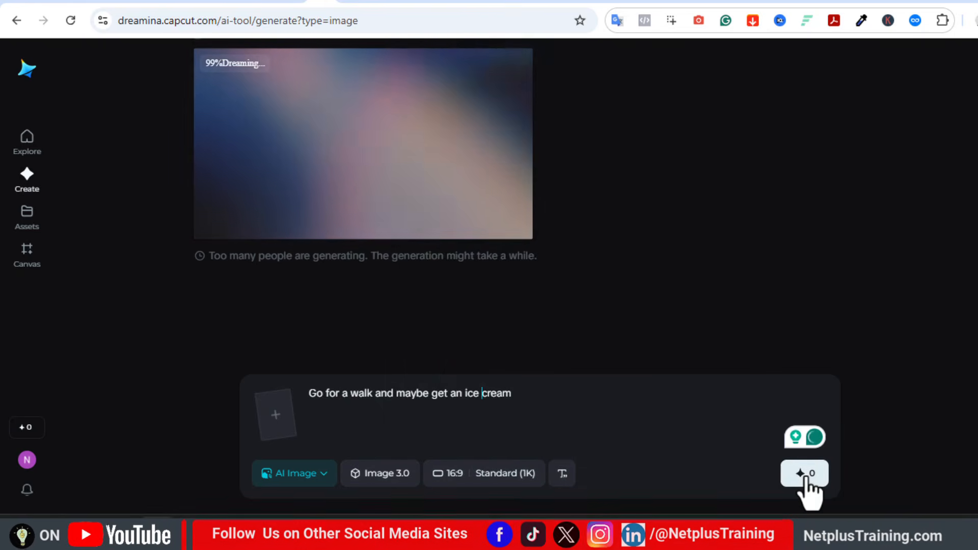
pyautogui.click(805, 475)
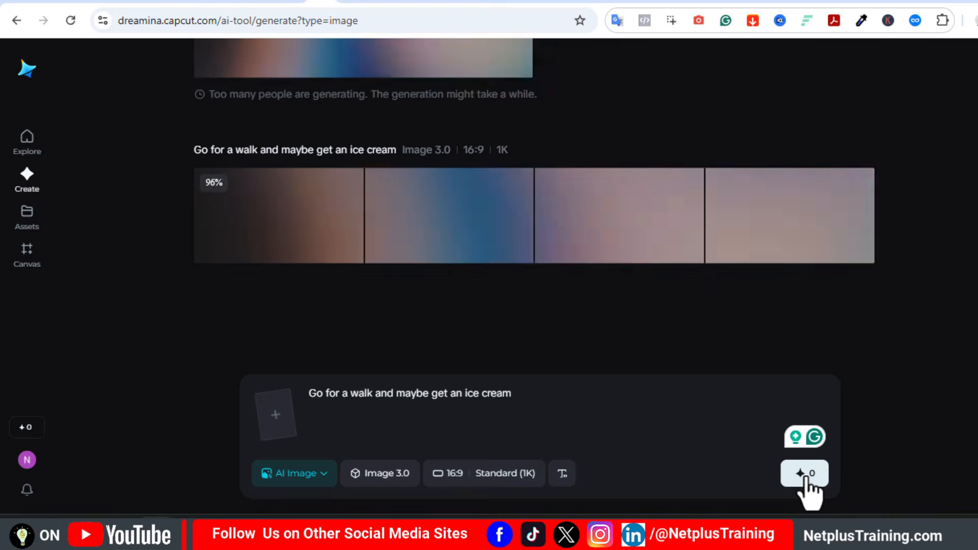
# - Download the third generated image, the couple walking past an ice cream kiosk, and import it into the CapCut project's media
pyautogui.click(627, 184)
pyautogui.click(775, 91)
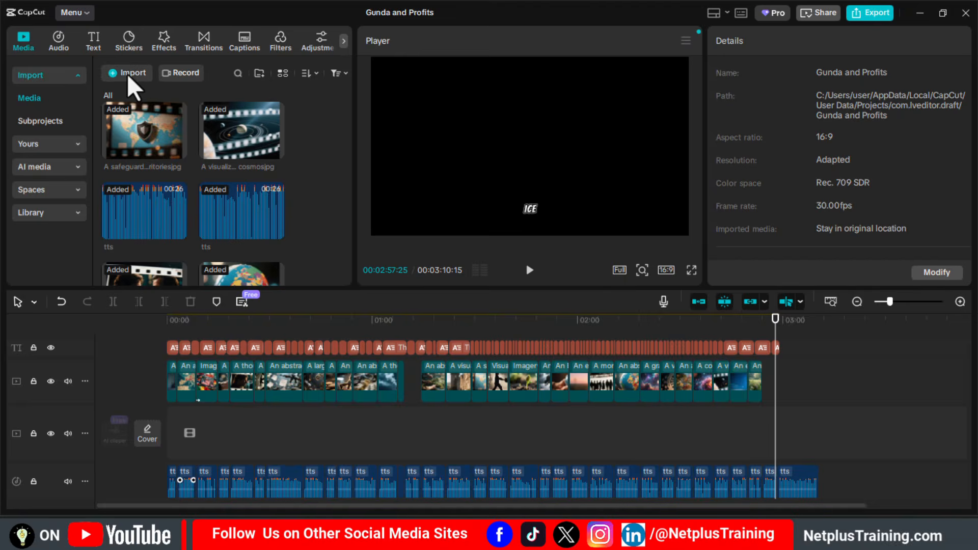
pyautogui.click(127, 72)
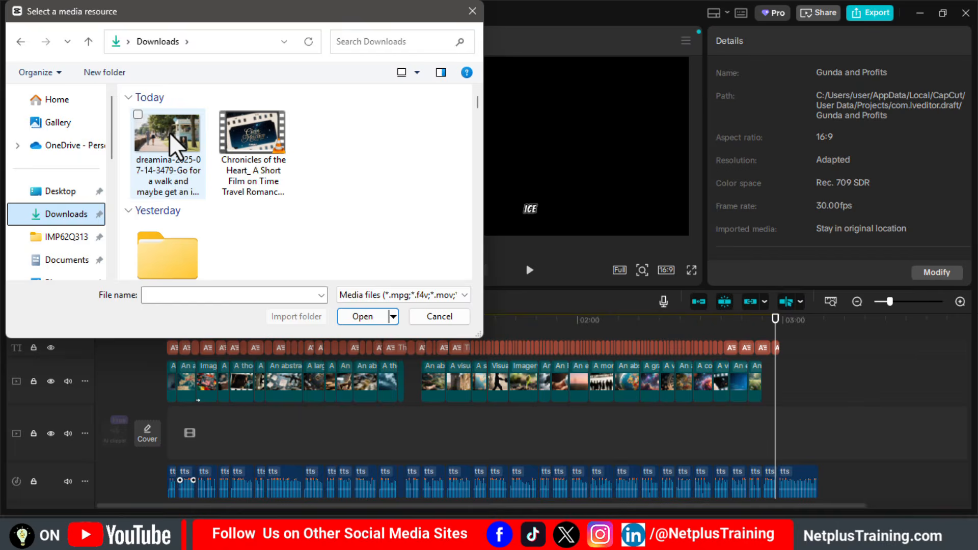
pyautogui.click(170, 137)
pyautogui.doubleClick(173, 145)
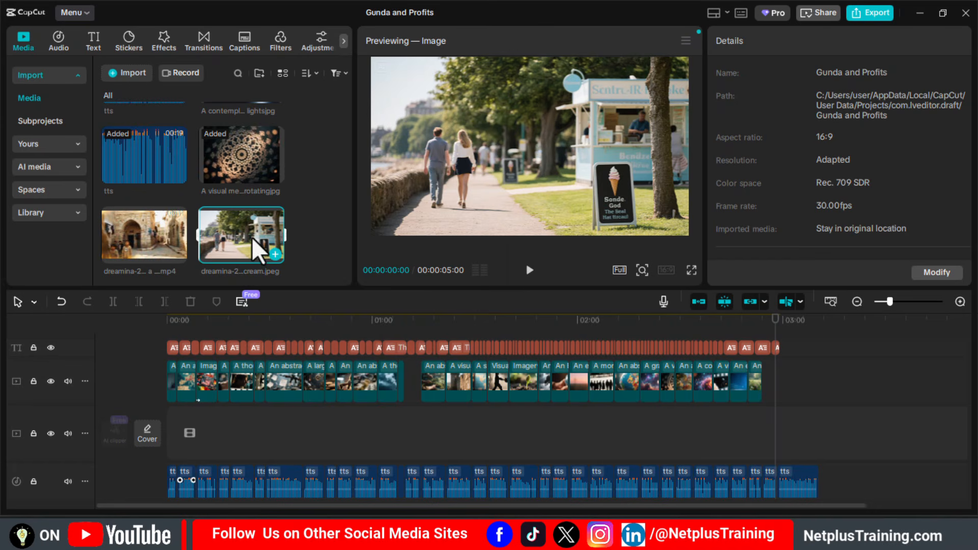
# - Place the ice cream image after the last clip, extend it to the voiceover's end, and select the gap in the clip track near 1:09
pyautogui.moveTo(242, 244); pyautogui.dragTo(776, 379)
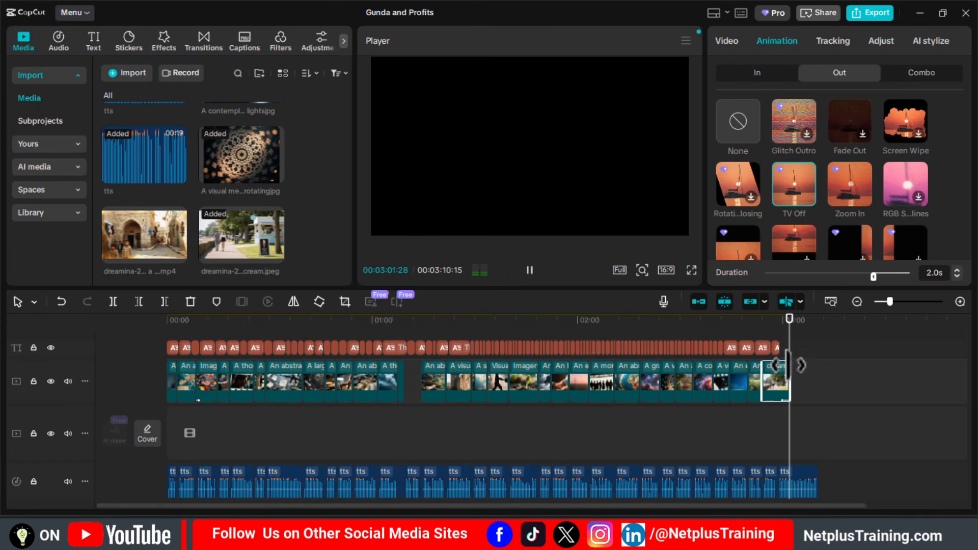
pyautogui.moveTo(789, 366); pyautogui.dragTo(818, 367)
pyautogui.click(384, 329)
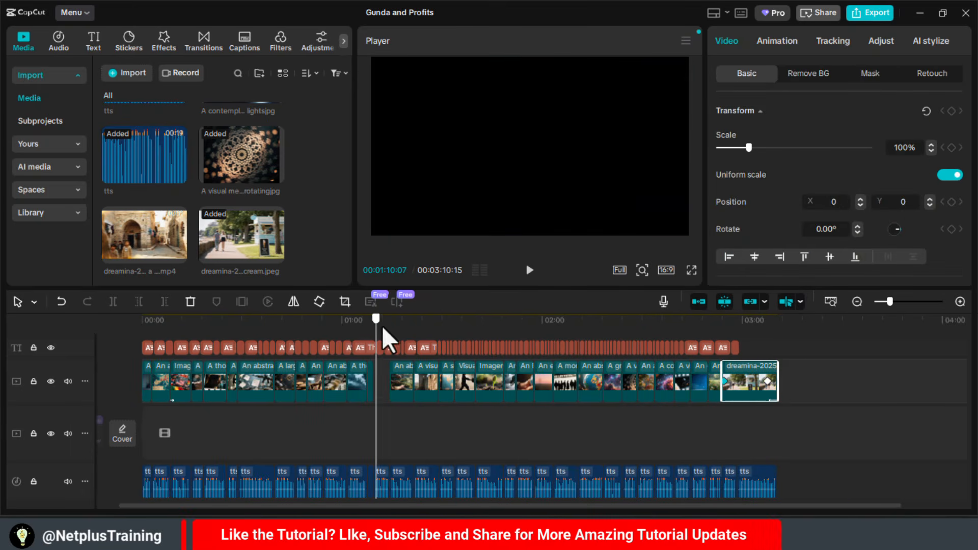
pyautogui.click(372, 382)
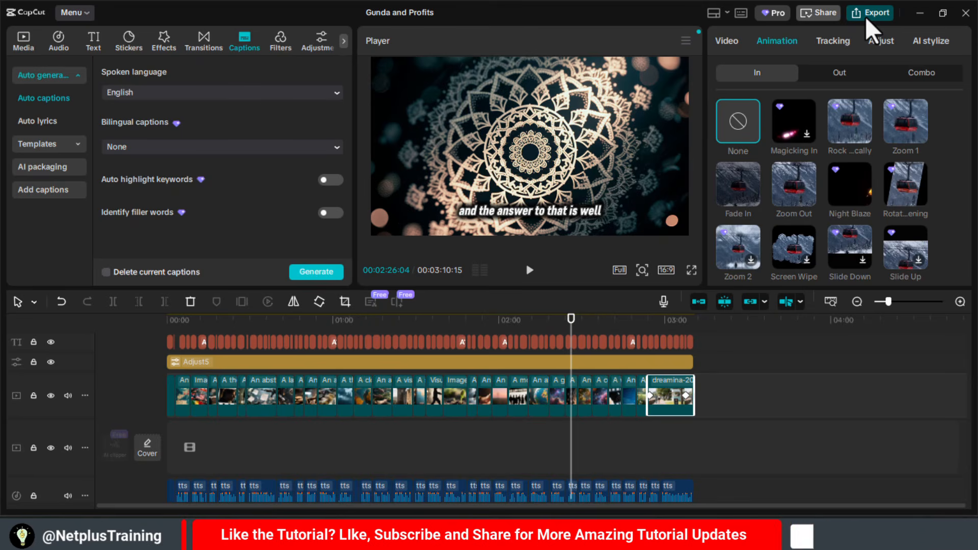
# - Export the video as Guns and Profits in 1080P mp4, with MP3 audio enabled and space syncing disabled, and open the exported file
pyautogui.click(868, 13)
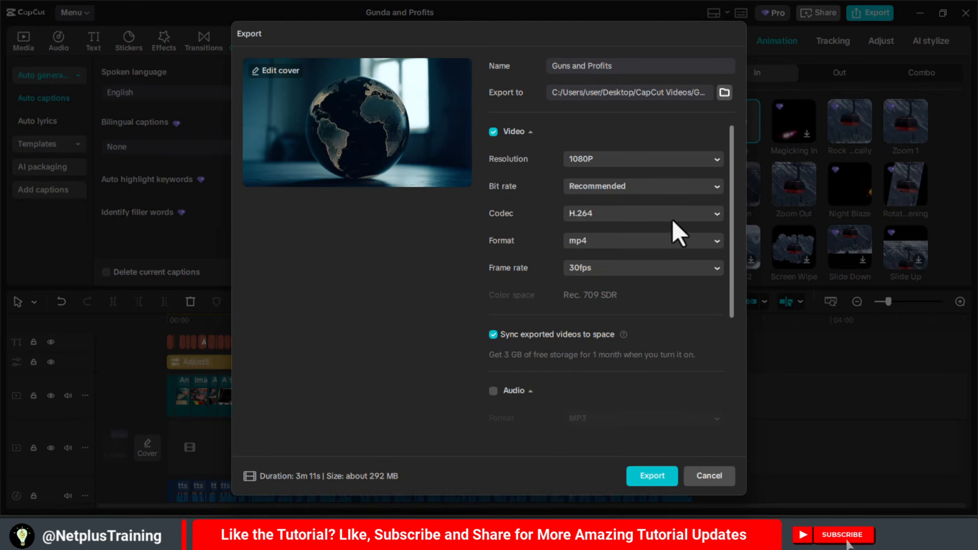
pyautogui.click(493, 334)
pyautogui.scroll(-5, 739, 378)
pyautogui.click(493, 234)
pyautogui.scroll(-1, 734, 407)
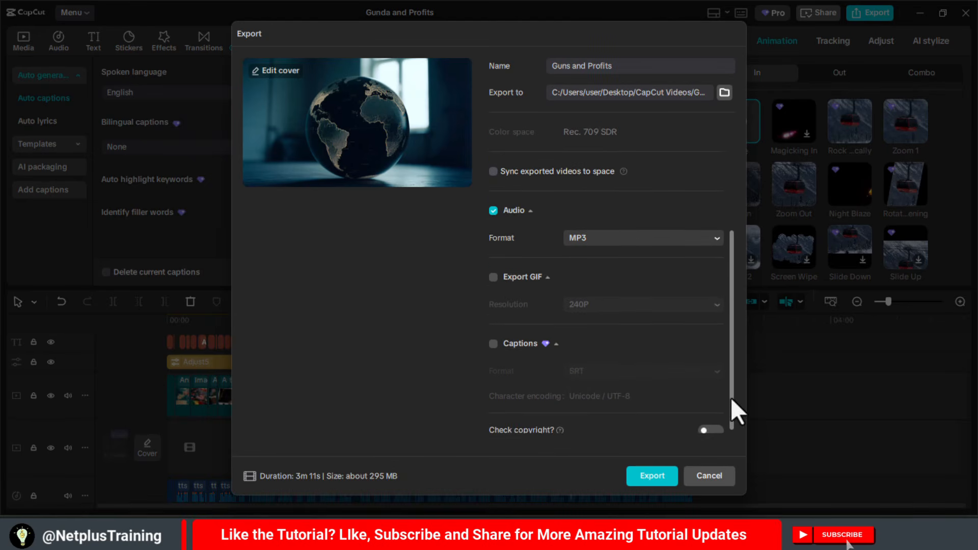
pyautogui.click(652, 476)
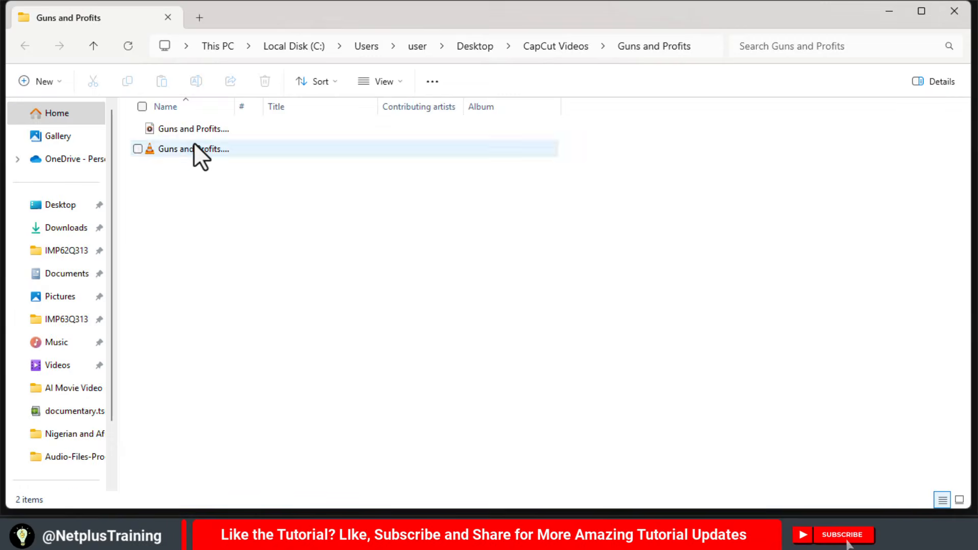
pyautogui.doubleClick(194, 145)
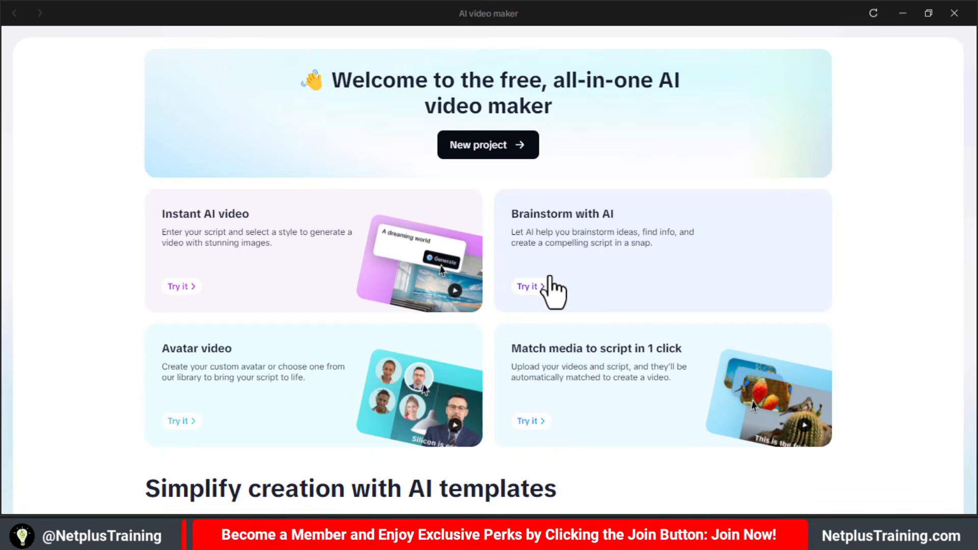
# - Start an Instant AI video, look through its styles, switch to script generation, and choose the Old Style Advertising Man voice
pyautogui.click(248, 231)
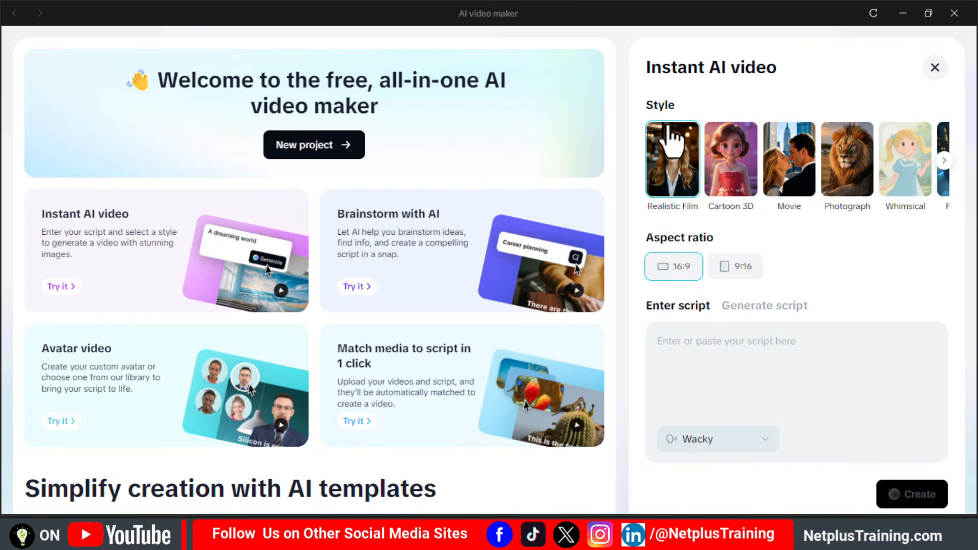
pyautogui.click(946, 160)
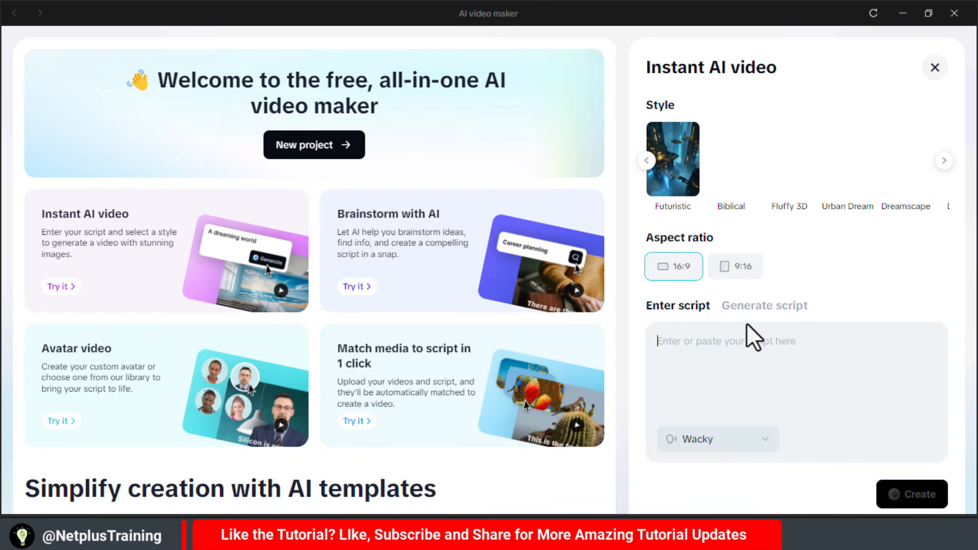
pyautogui.click(756, 313)
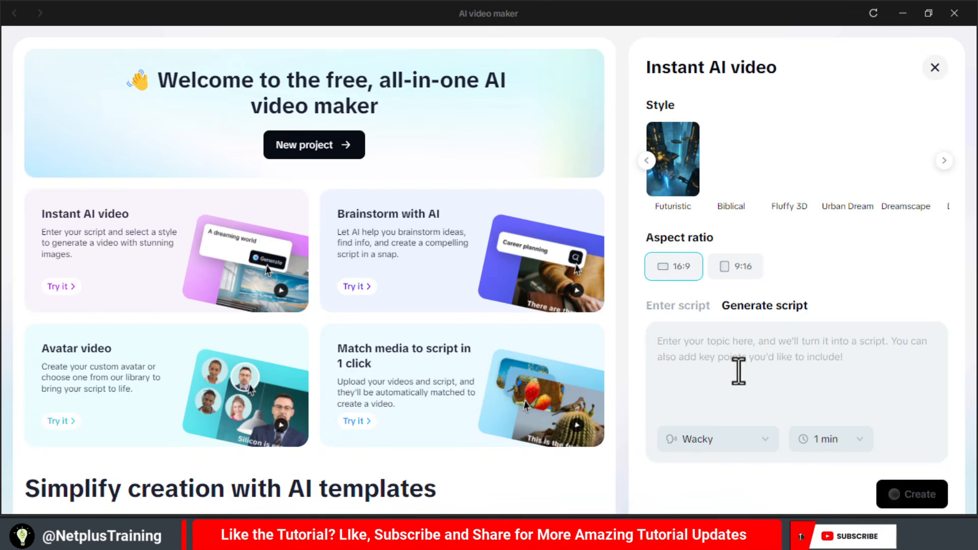
pyautogui.click(769, 453)
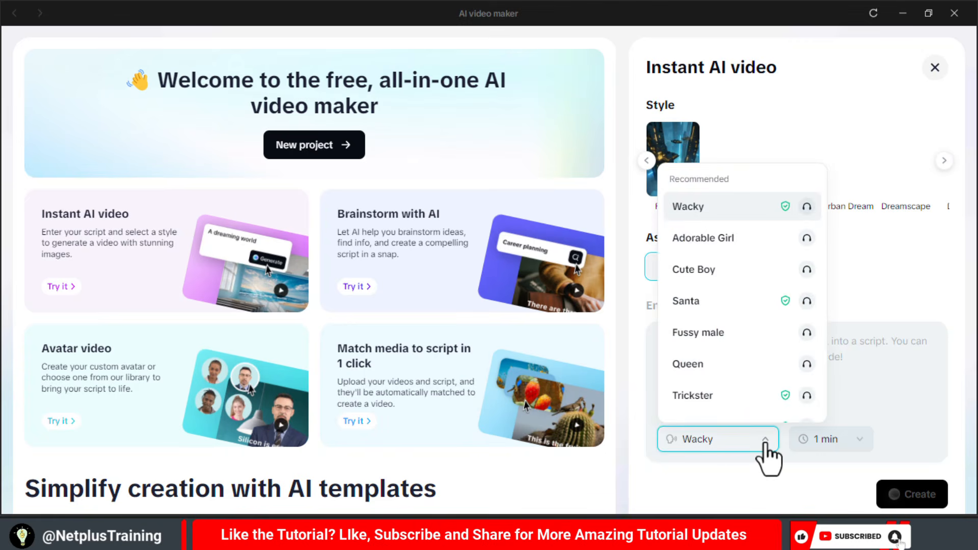
pyautogui.scroll(-2, 706, 220)
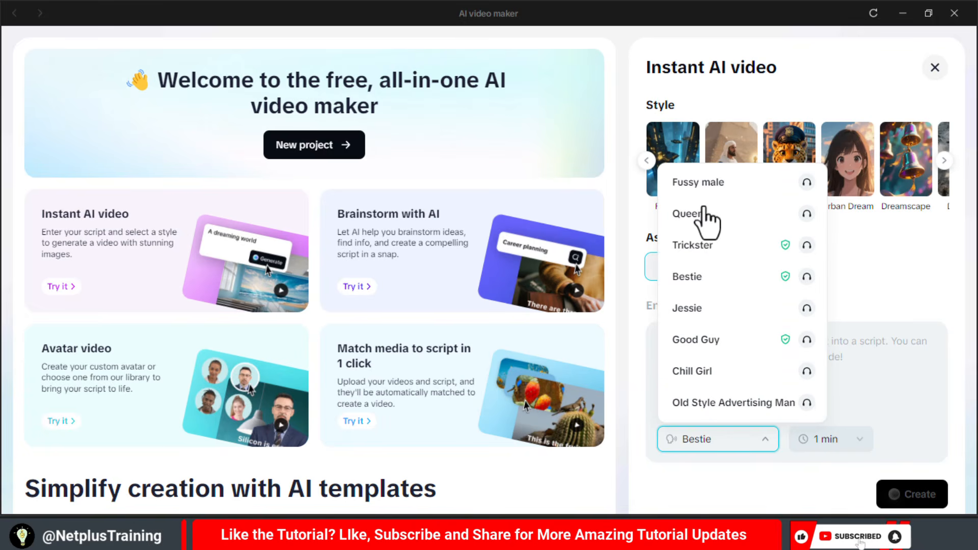
pyautogui.click(711, 405)
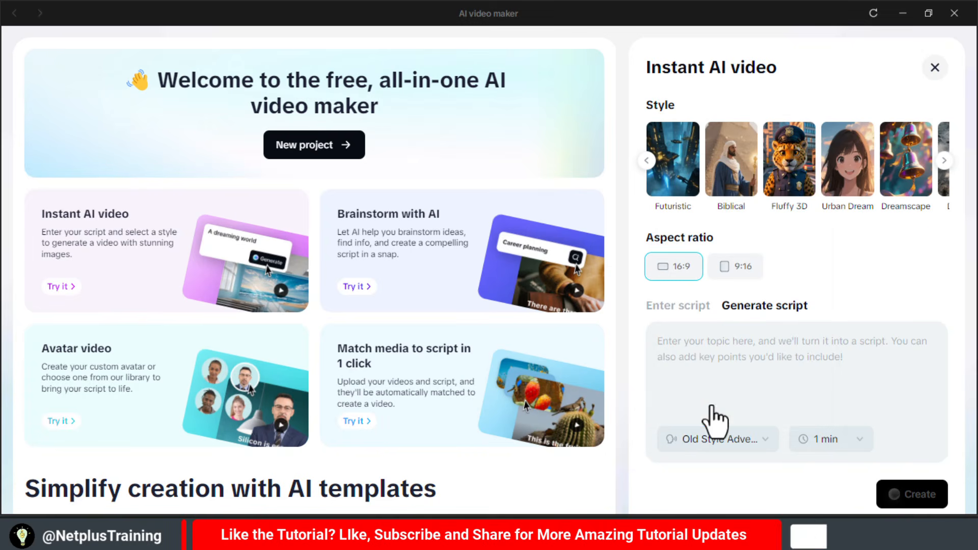
# - Create a 1 min video on the topic "A delivery app that guarantees 10 minutes groceries in Lagos, Nigeria."
pyautogui.click(855, 445)
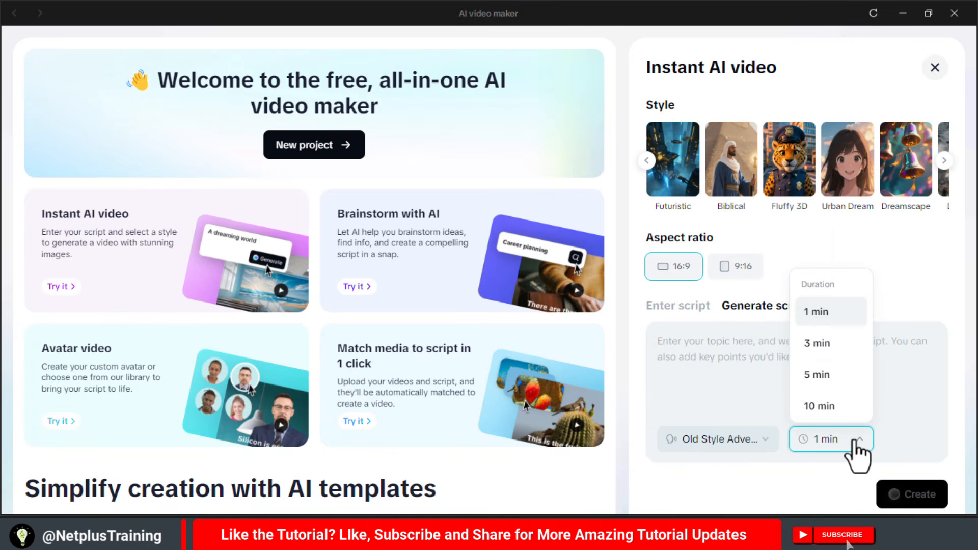
pyautogui.click(818, 344)
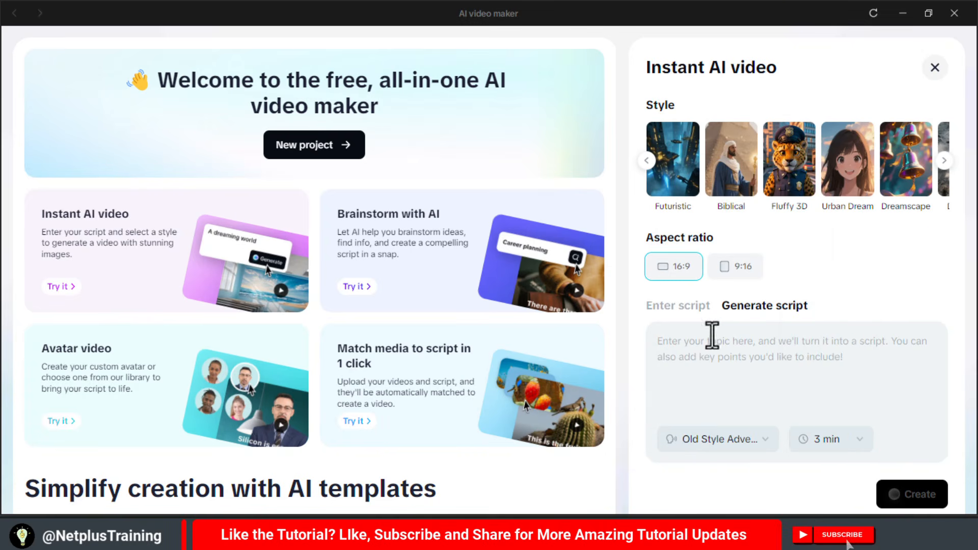
pyautogui.write('A delivery app that gua')
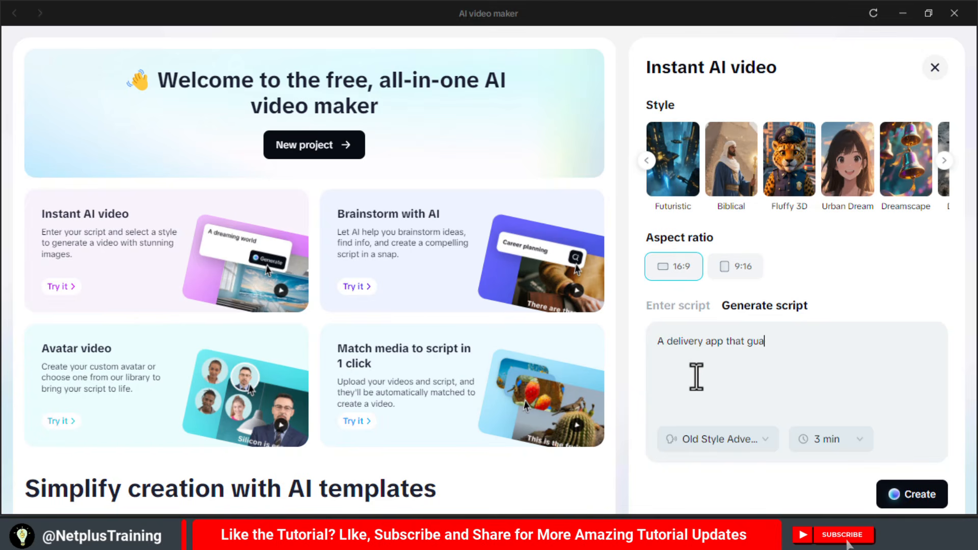
pyautogui.write(' minutes groceries in Lagos, Nigeria.')
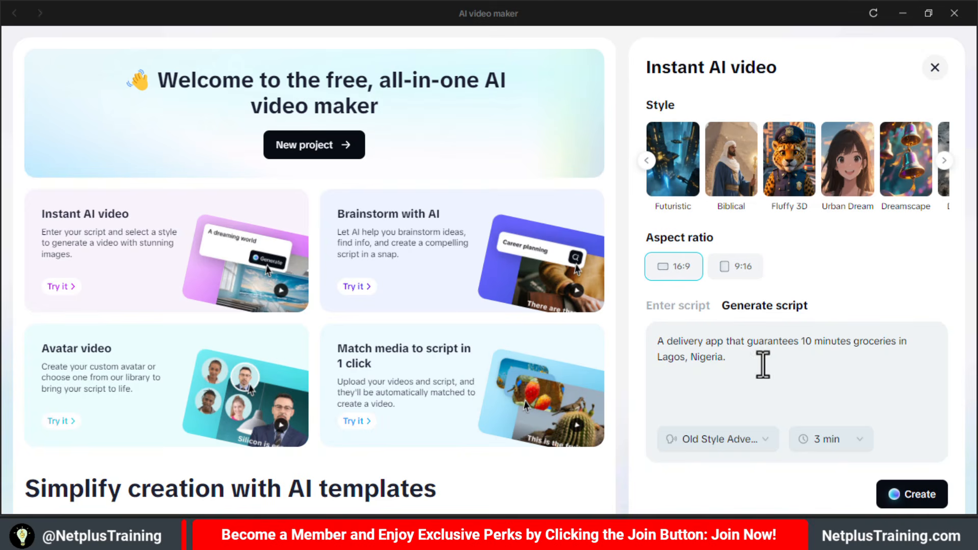
pyautogui.click(850, 443)
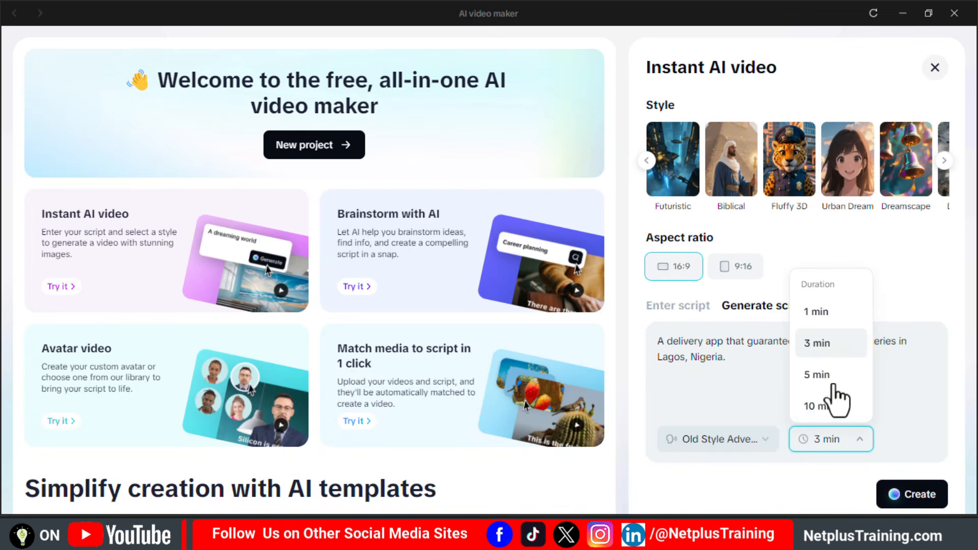
pyautogui.click(817, 311)
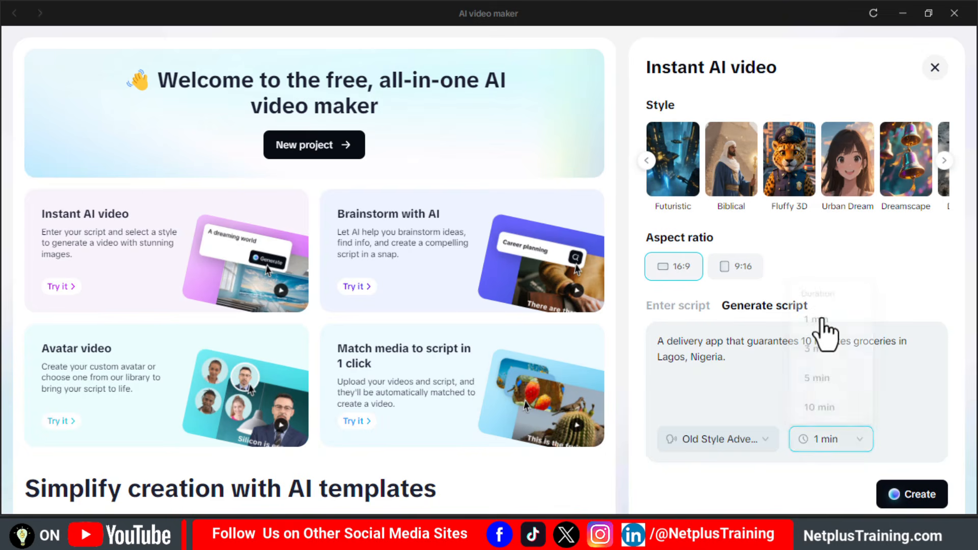
pyautogui.click(900, 501)
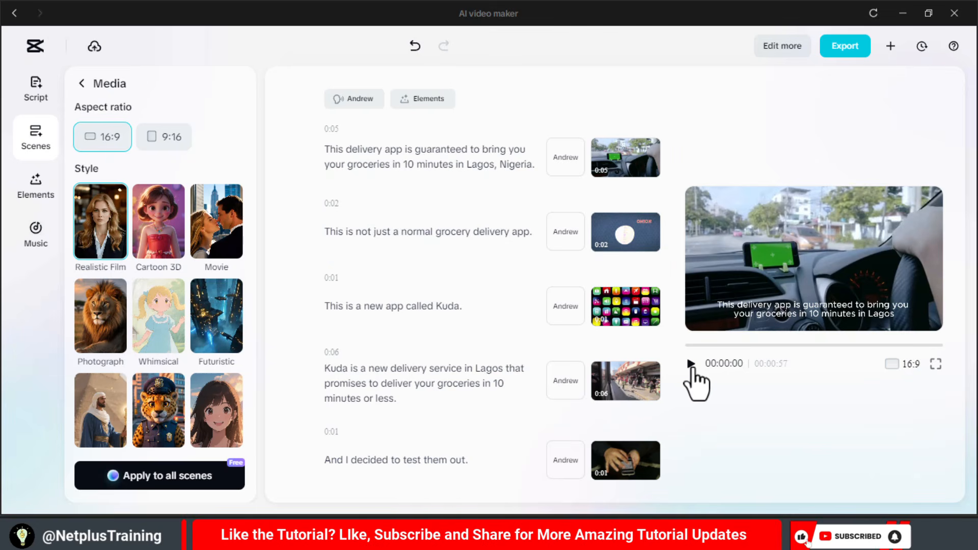
# - Play the generated delivery app video and apply the bold italic white BROWN caption template
pyautogui.click(691, 364)
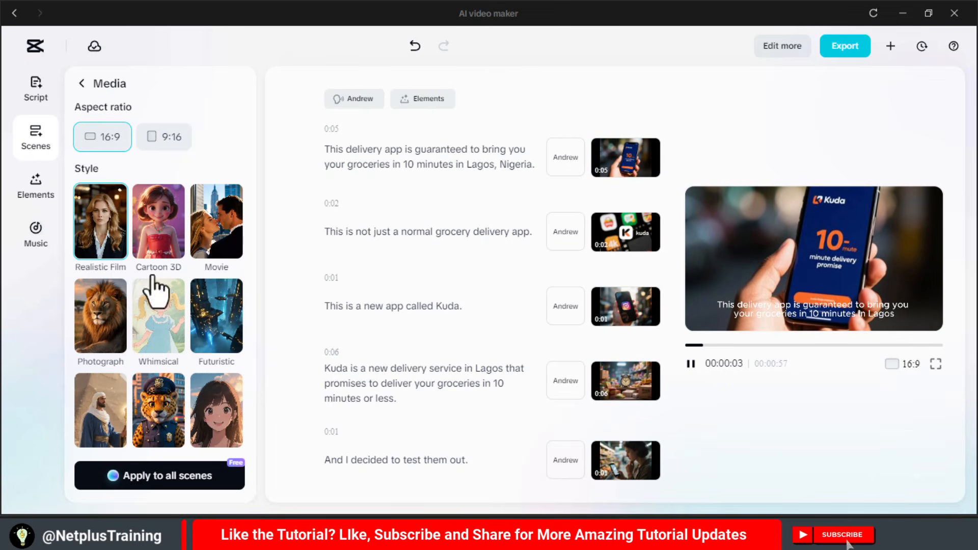
pyautogui.click(45, 198)
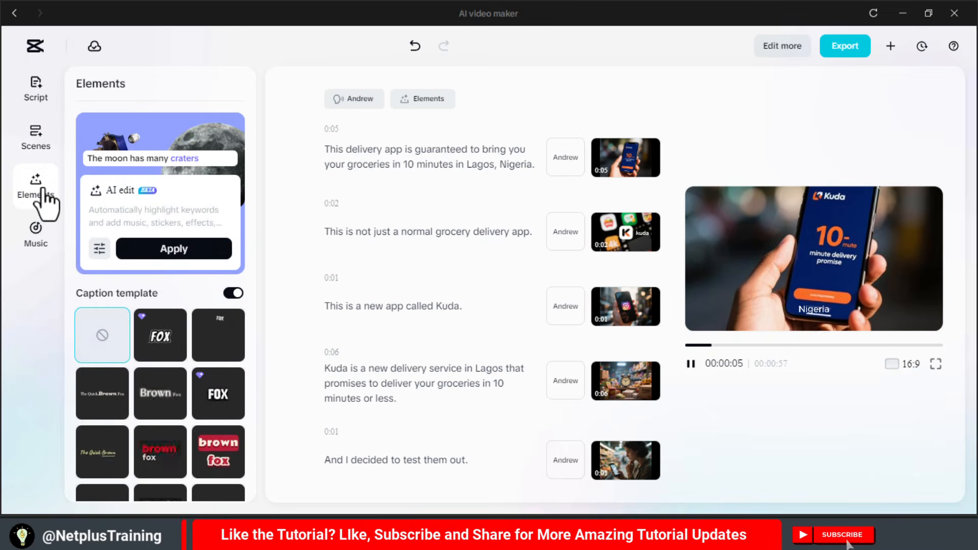
pyautogui.click(163, 339)
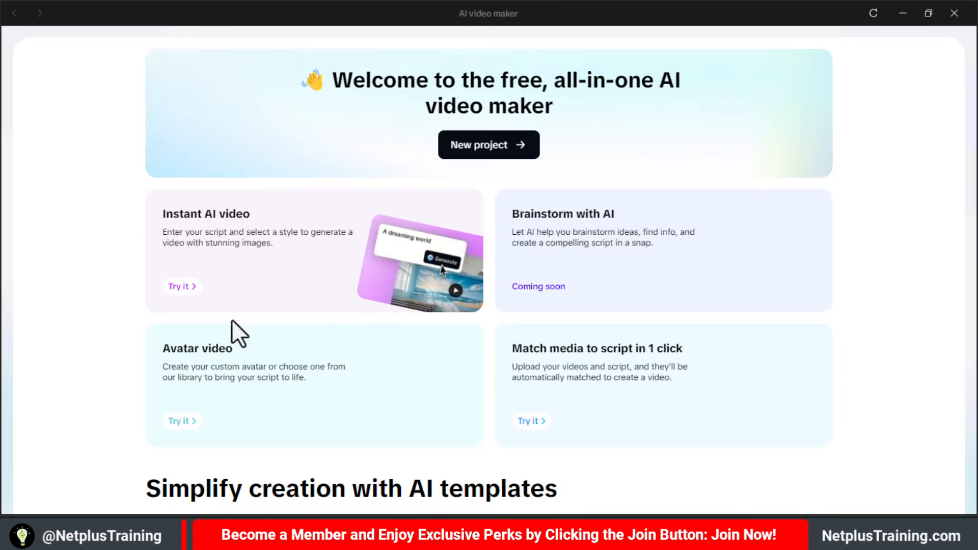
# - Start an Avatar video, browse the AI-generated avatars, and select the Samuel avatar
pyautogui.click(231, 383)
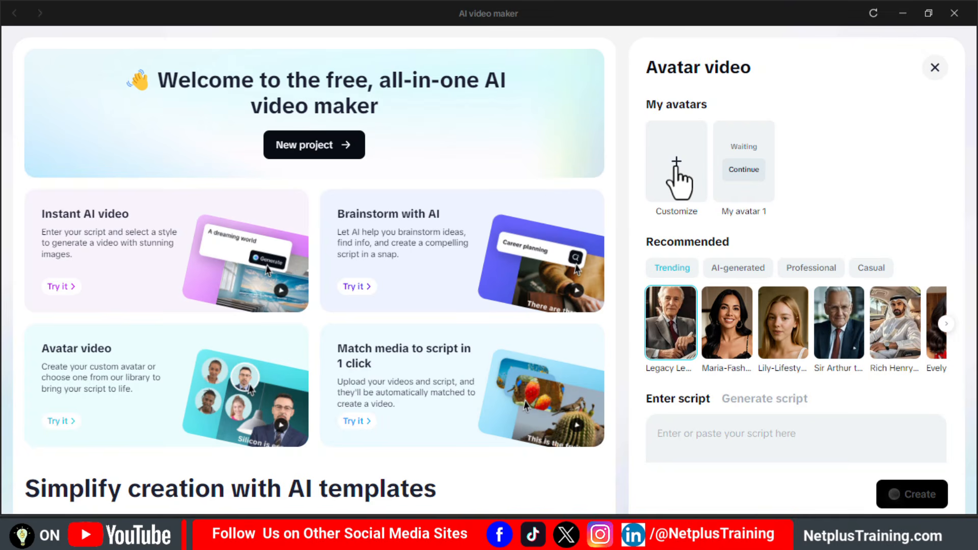
pyautogui.click(729, 271)
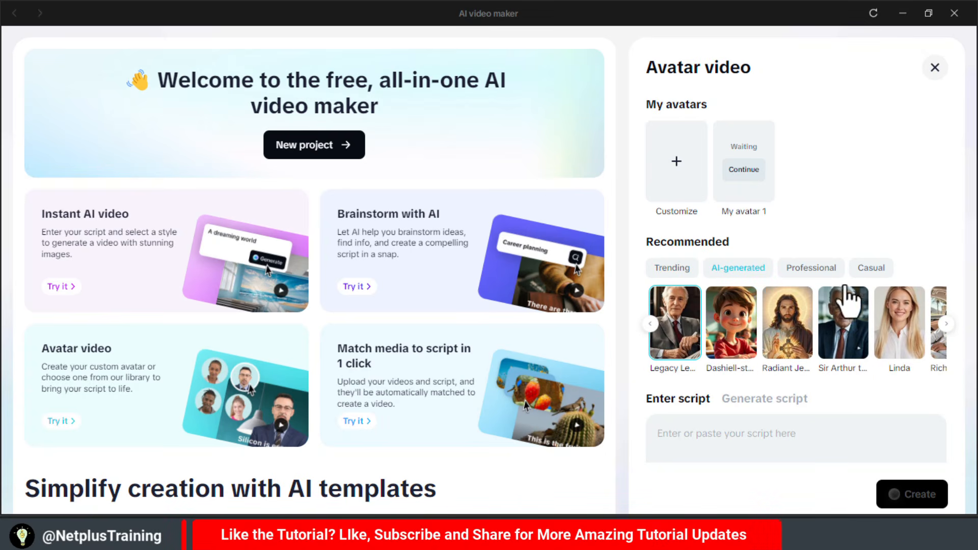
pyautogui.click(946, 326)
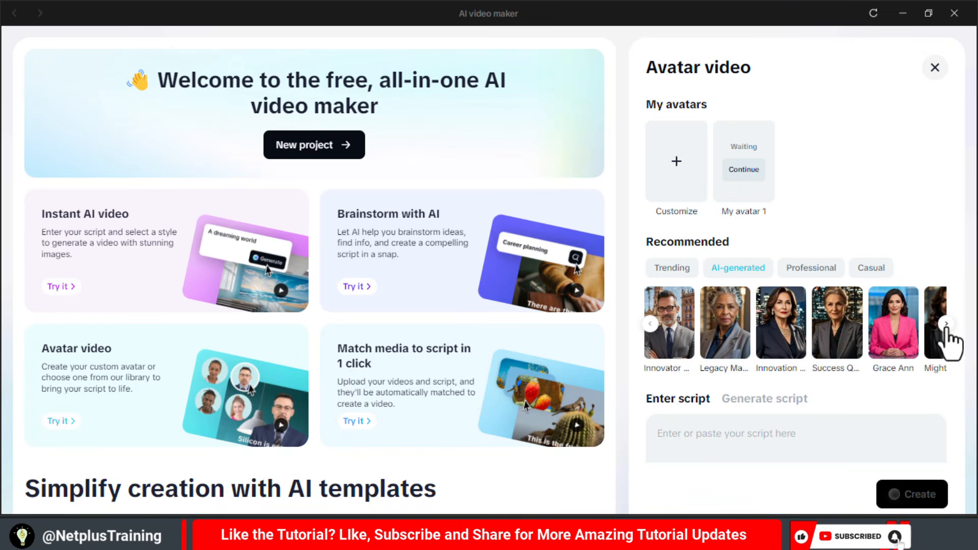
pyautogui.click(946, 325)
pyautogui.click(946, 325)
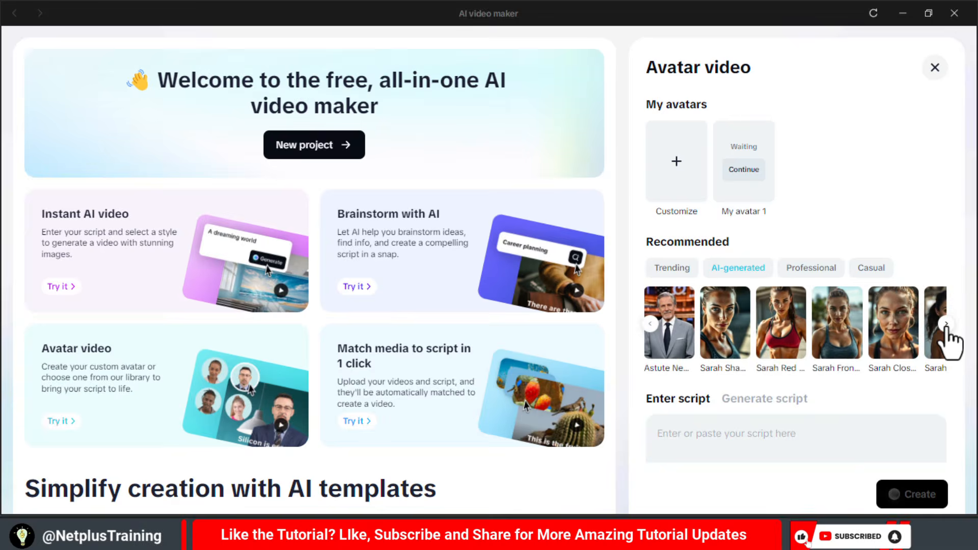
pyautogui.click(946, 325)
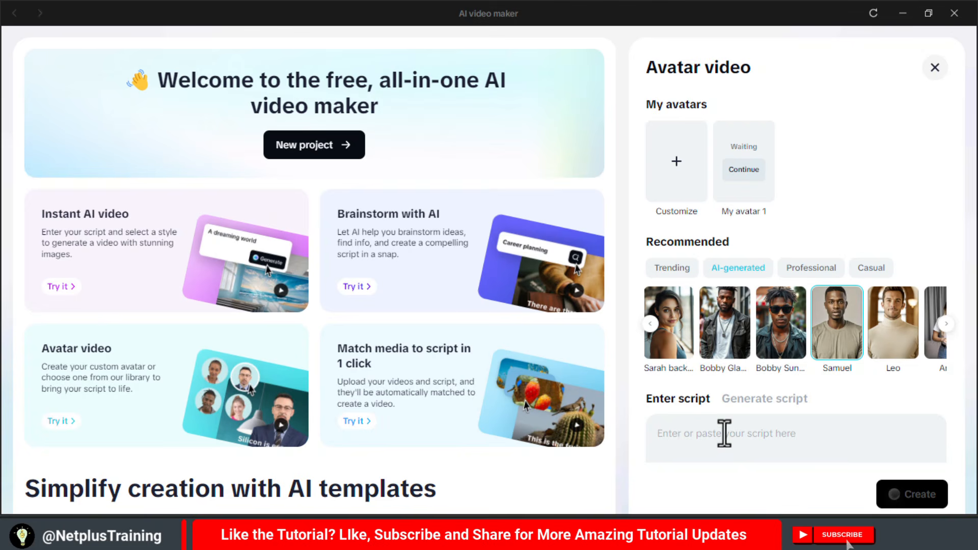
# - Create the avatar video by generating its script from the topic "The life of a Nigerian in the Ahmed era" and play the result
pyautogui.click(763, 403)
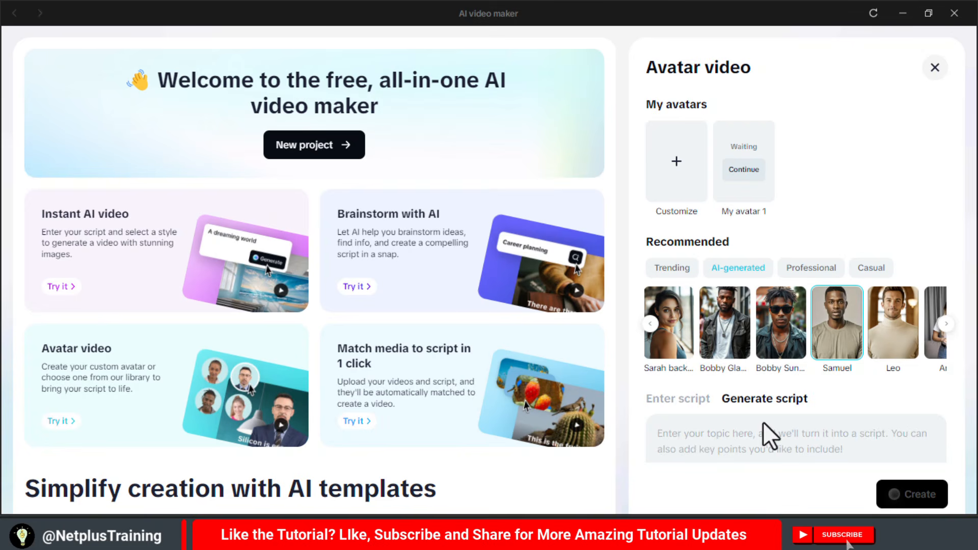
pyautogui.write('The ')
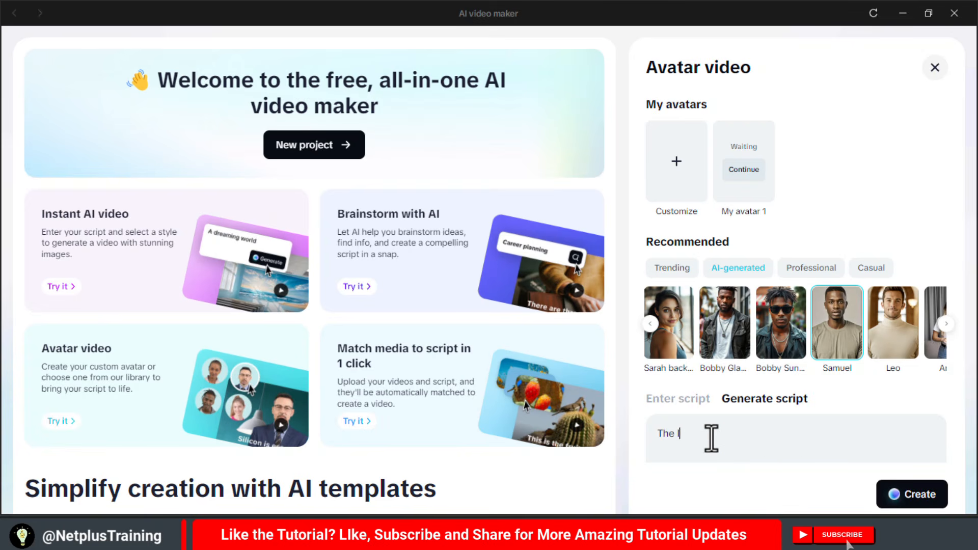
pyautogui.write('life of a')
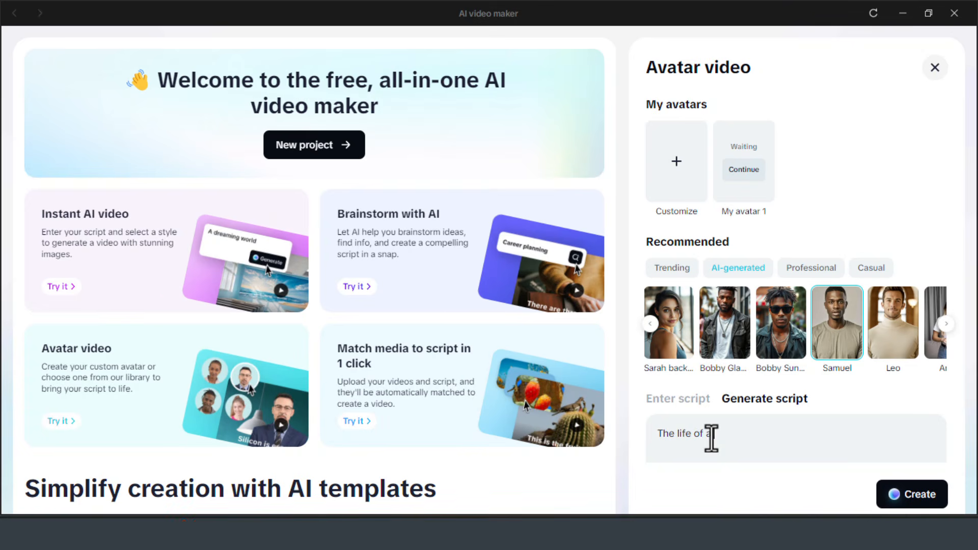
pyautogui.write(' Nigerian in the Ahmed era')
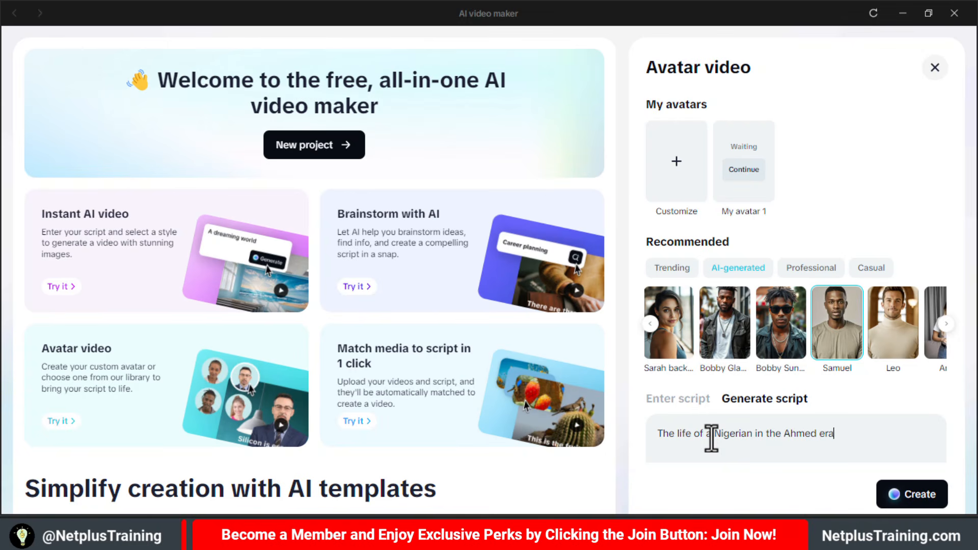
pyautogui.click(896, 494)
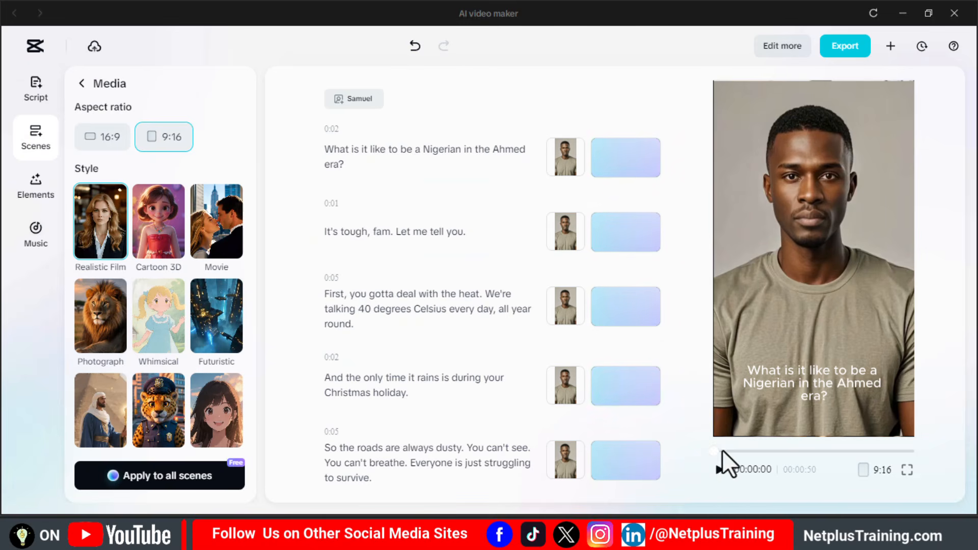
pyautogui.click(720, 470)
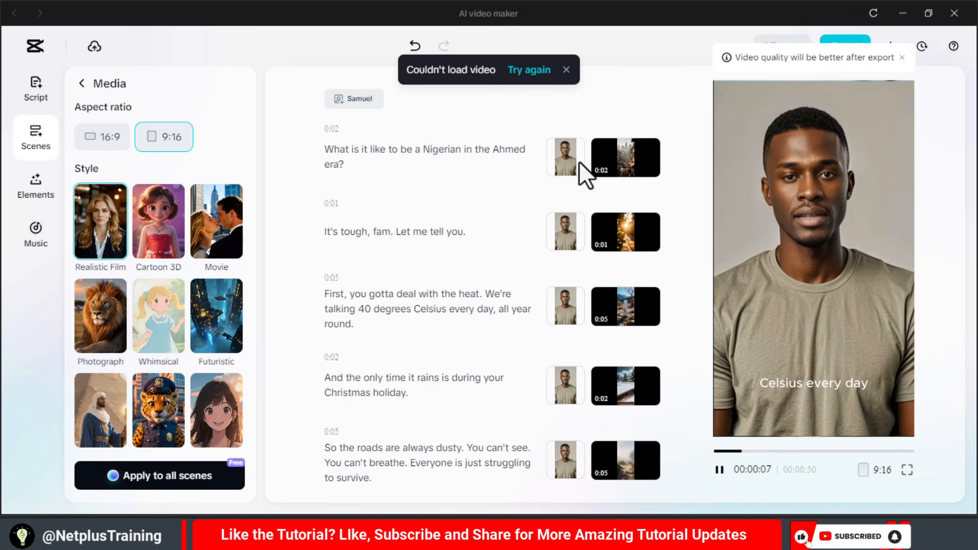
pyautogui.click(514, 74)
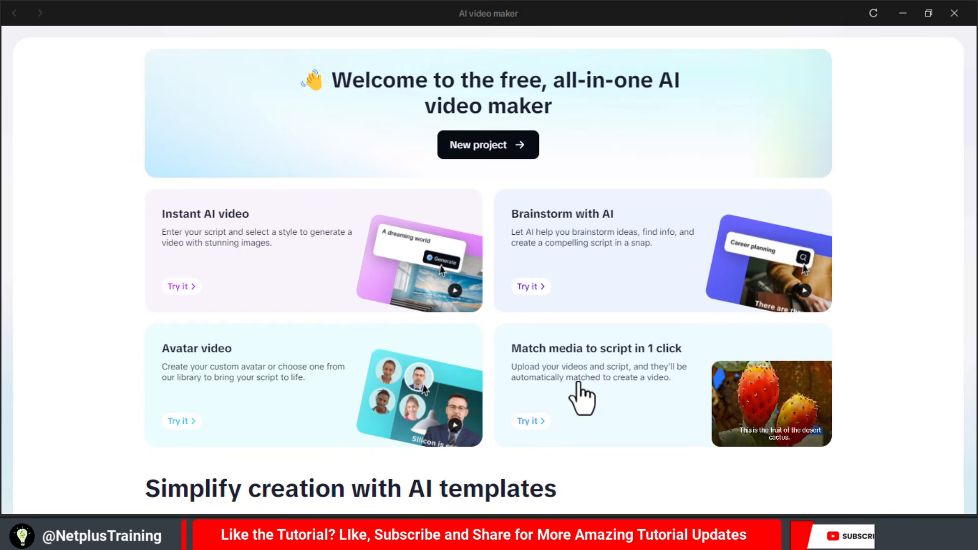
# - Start a Match media to script in 1 click video and paste in the "Echoes of a Fragile World" script
pyautogui.click(686, 388)
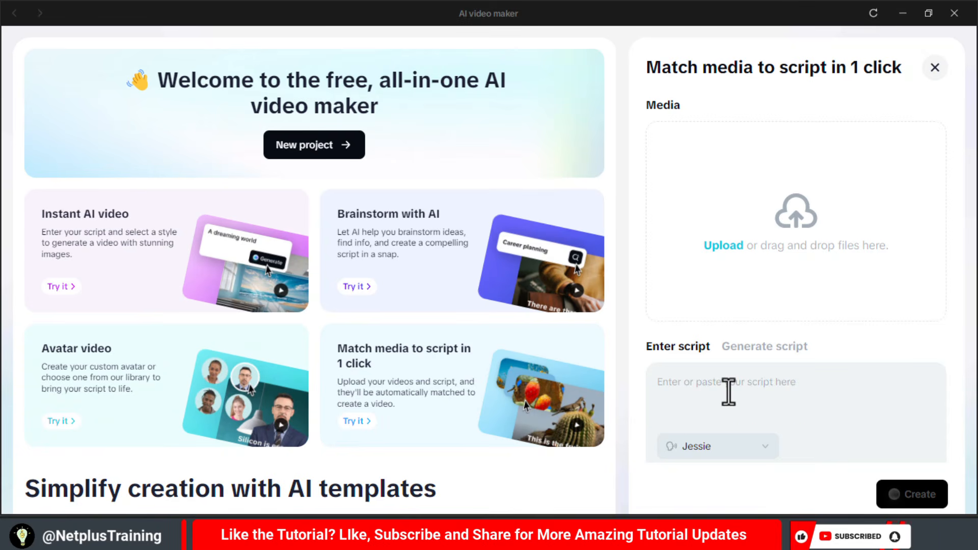
pyautogui.hotkey('ctrl', 'v')
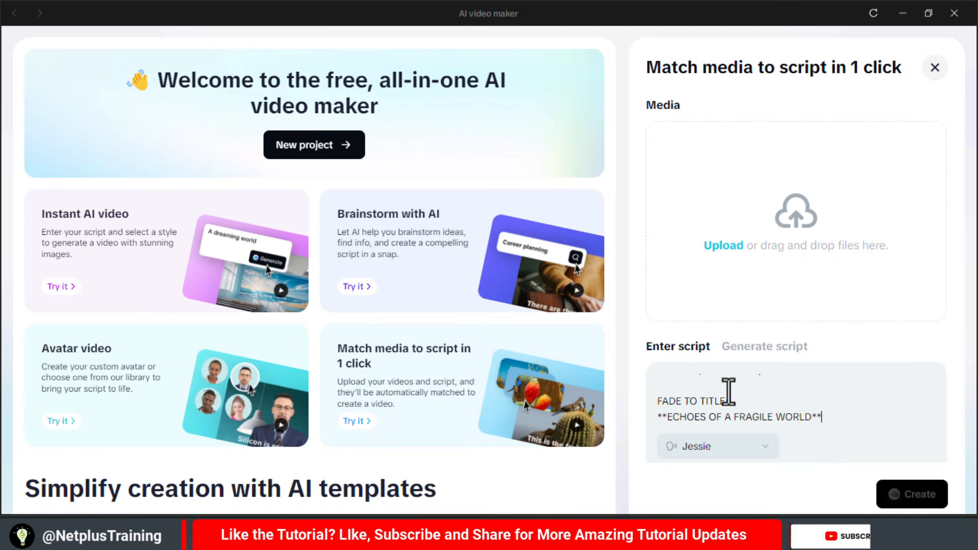
# - Upload the video clips from the AI Movie Video folder except documentary shorts pt 1 to pt 4, and create the matched video
pyautogui.click(729, 246)
pyautogui.click(423, 140)
pyautogui.click(343, 140)
pyautogui.keyDown('shift'); pyautogui.click(423, 245); pyautogui.keyUp('shift')
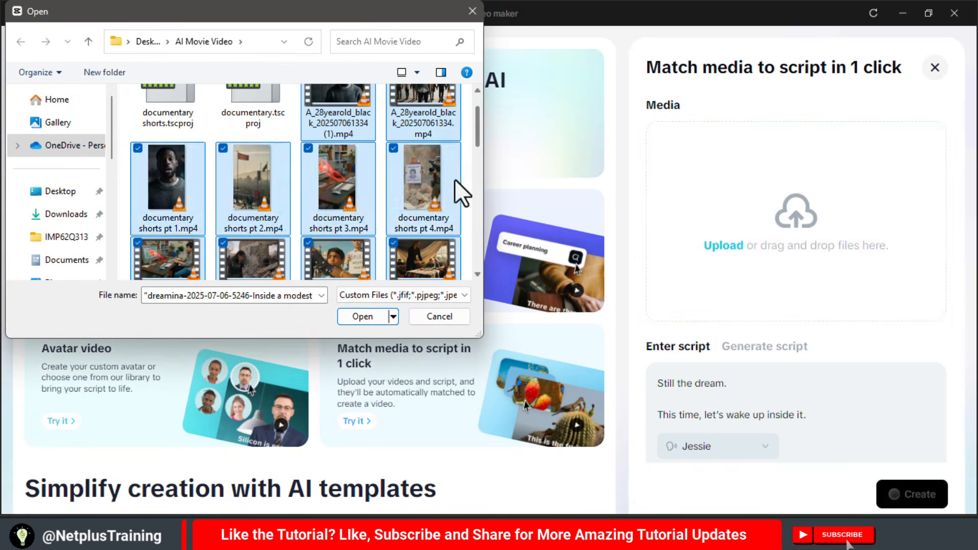
pyautogui.keyDown('ctrl'); pyautogui.click(423, 184); pyautogui.keyUp('ctrl')
pyautogui.keyDown('ctrl'); pyautogui.click(338, 183); pyautogui.keyUp('ctrl')
pyautogui.keyDown('ctrl'); pyautogui.click(253, 184); pyautogui.keyUp('ctrl')
pyautogui.keyDown('ctrl'); pyautogui.click(168, 184); pyautogui.keyUp('ctrl')
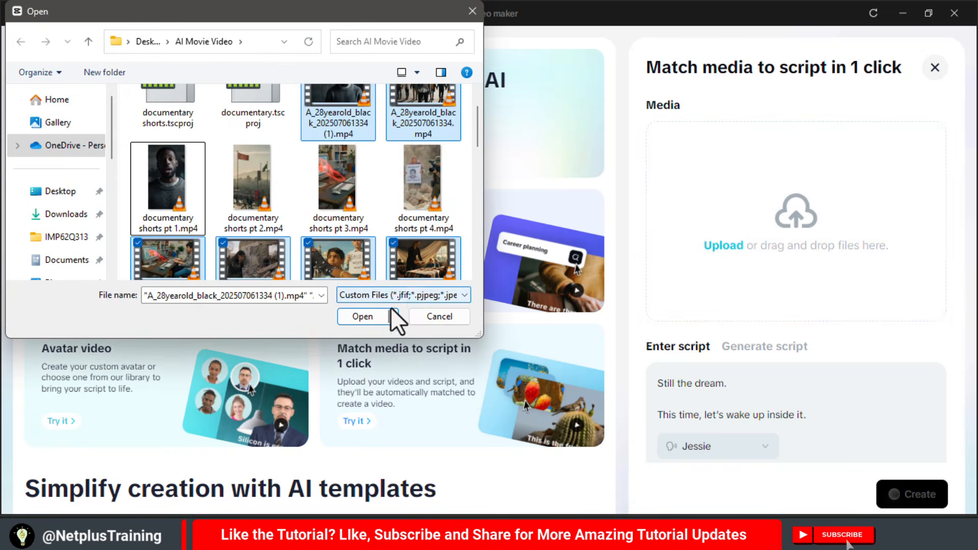
pyautogui.click(369, 317)
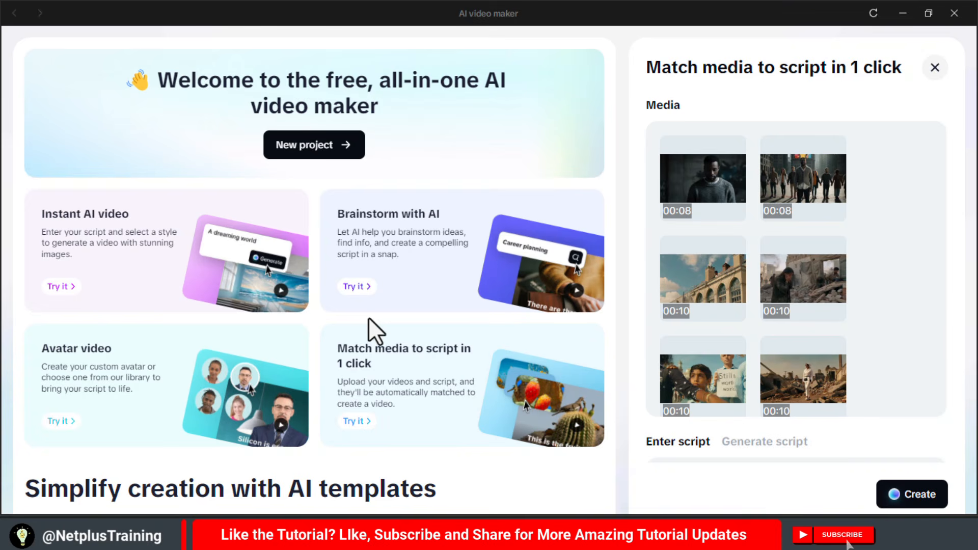
pyautogui.click(903, 495)
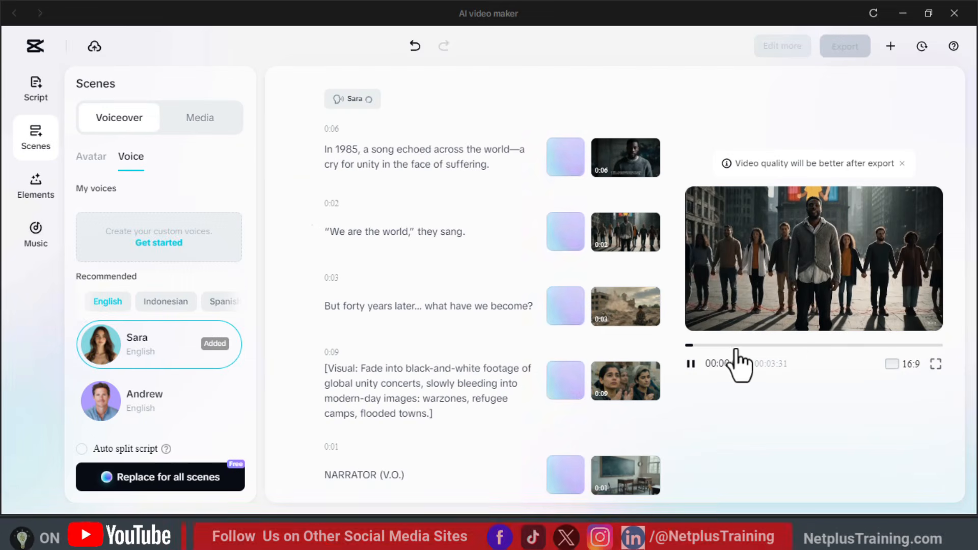
pyautogui.click(691, 363)
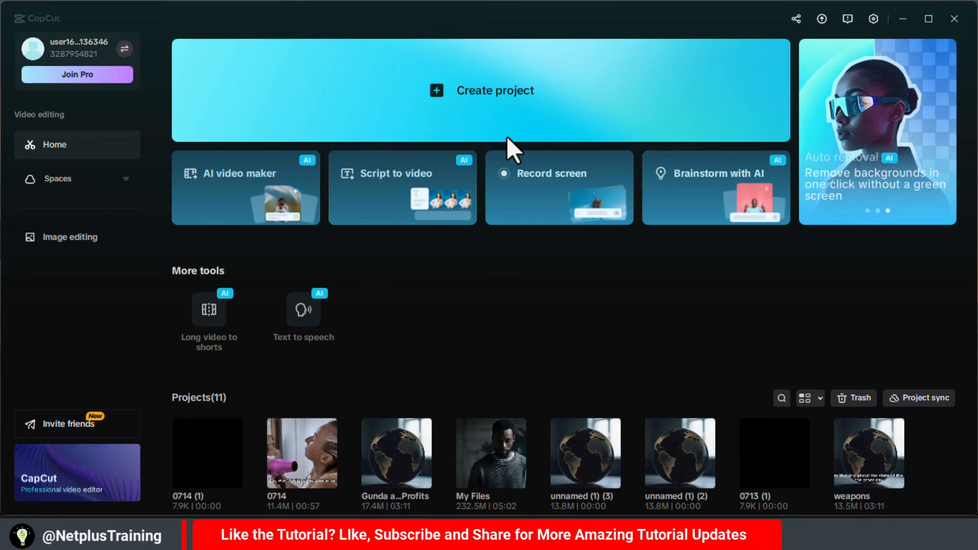
# - Start a Script to video project and enter The Bachelor as the movie or TV name
pyautogui.click(423, 177)
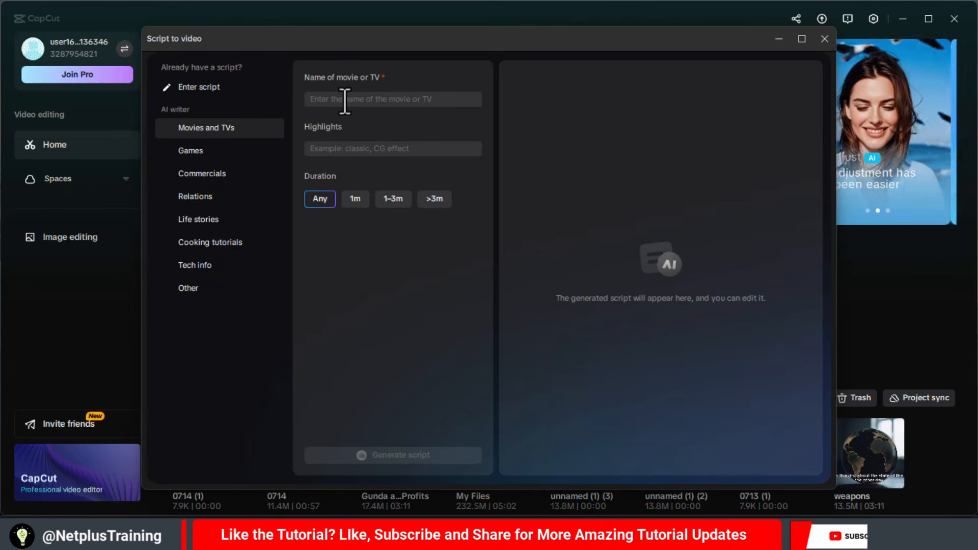
pyautogui.click(408, 103)
pyautogui.write('The Bache')
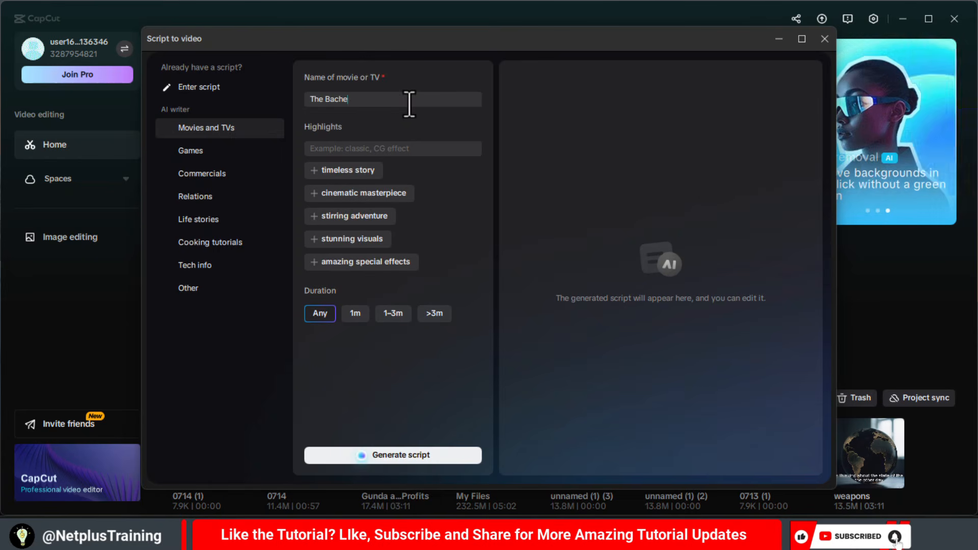
pyautogui.write('lor')
# - Generate a 1–3m script with the highlights romantic competition, drama-filled, love connections, date challenges and relationship exploration
pyautogui.click(394, 149)
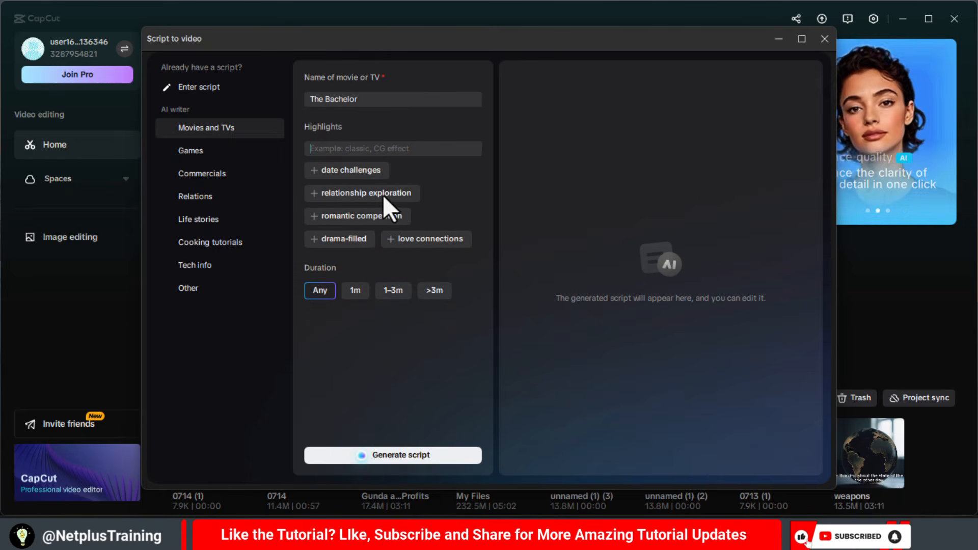
pyautogui.click(376, 216)
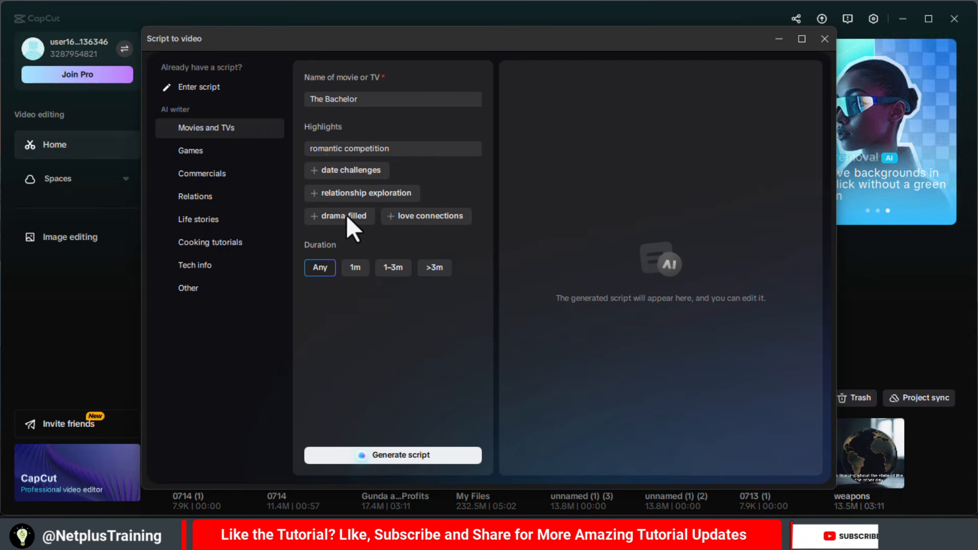
pyautogui.click(347, 216)
pyautogui.click(357, 215)
pyautogui.click(356, 178)
pyautogui.click(366, 193)
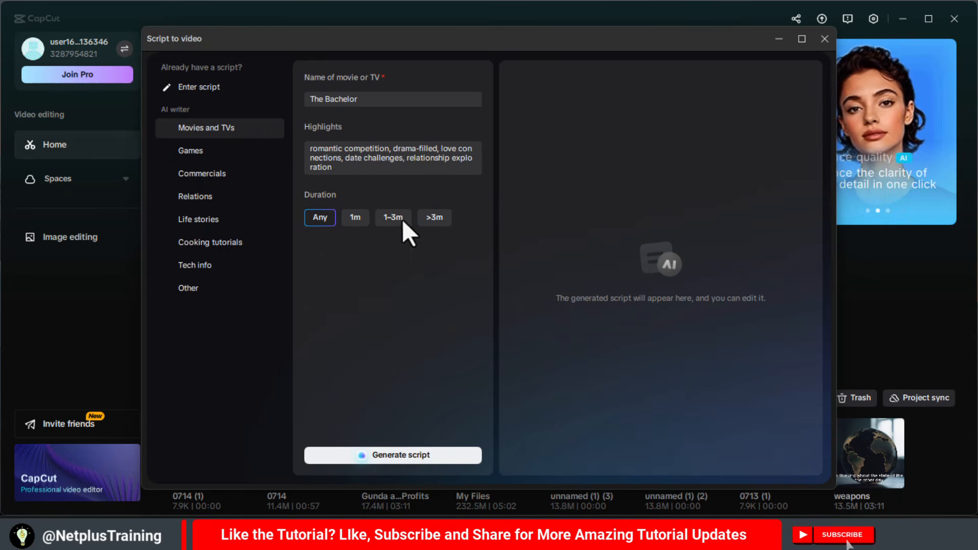
pyautogui.click(402, 219)
pyautogui.click(386, 456)
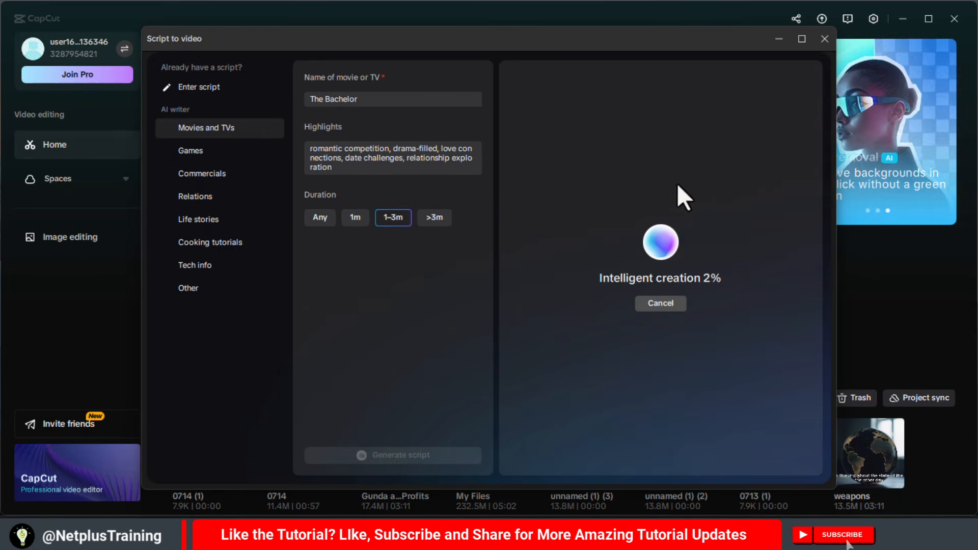